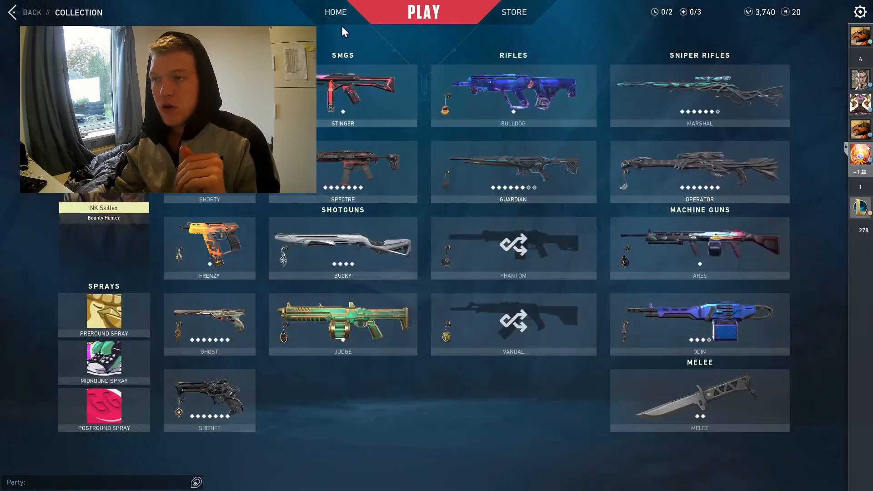
Leave the collection and set up a custom game lobby on the Ascent map
{"action": "key", "text": "Escape"}
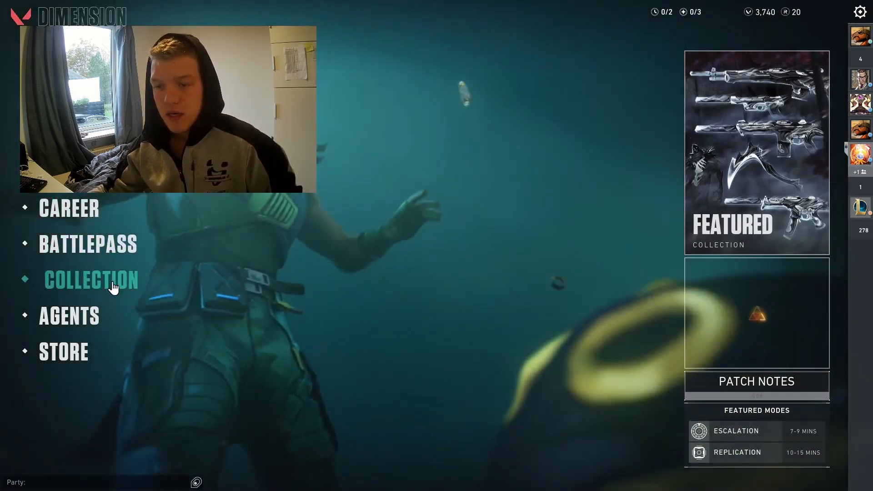
{"action": "left_click", "coordinate": [73, 167]}
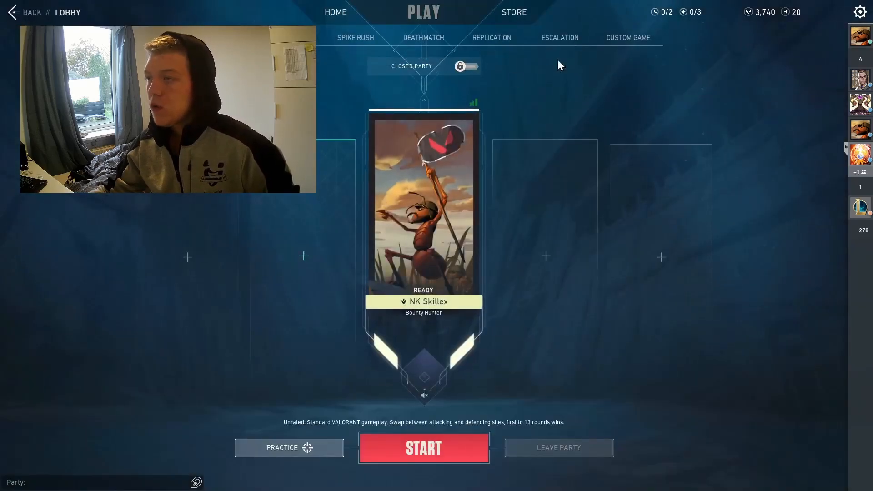
{"action": "left_click", "coordinate": [611, 40]}
{"action": "left_click", "coordinate": [504, 141]}
{"action": "left_click", "coordinate": [485, 144]}
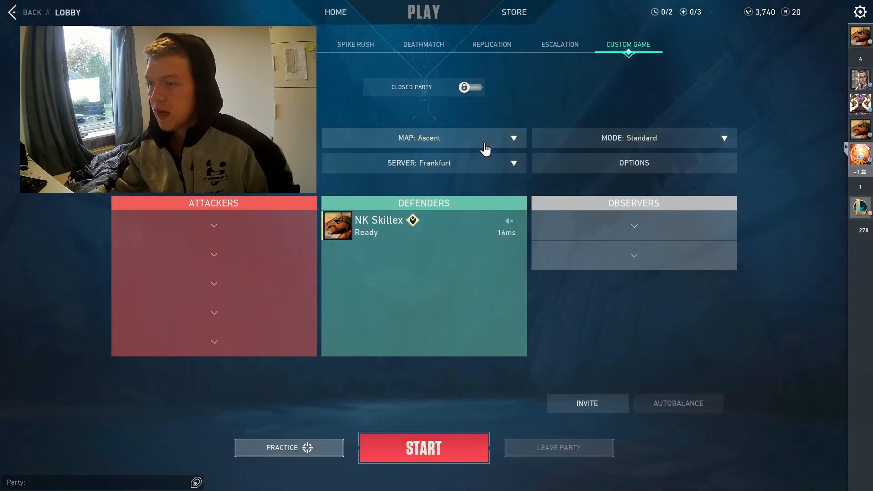
Set Allow Cheats to On in the custom game options
{"action": "left_click", "coordinate": [569, 162]}
{"action": "left_click", "coordinate": [479, 198]}
{"action": "left_click", "coordinate": [463, 337]}
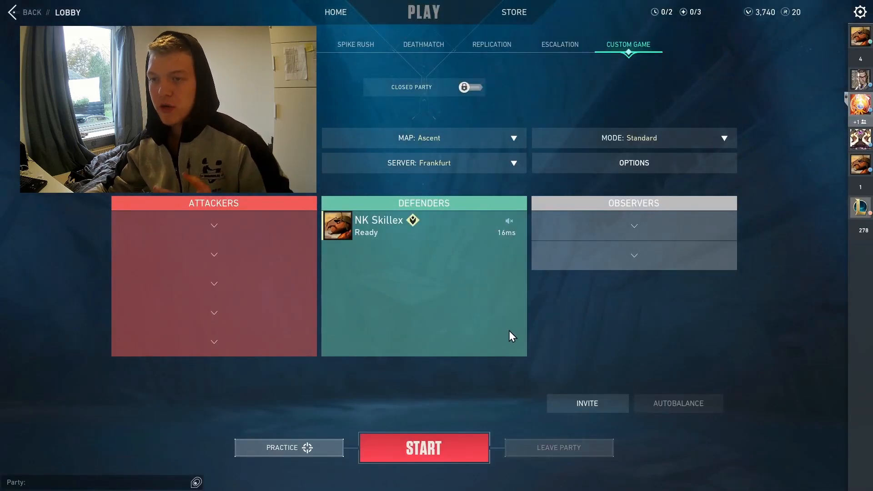
{"action": "left_click", "coordinate": [569, 163]}
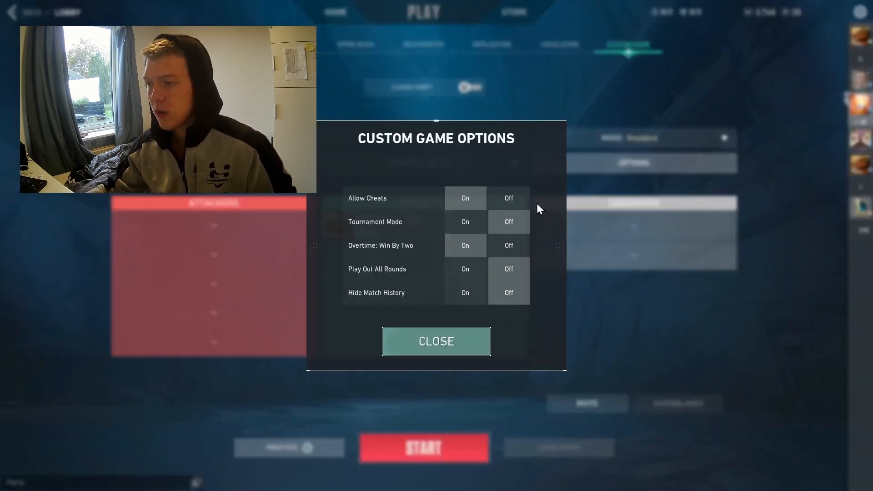
{"action": "left_click", "coordinate": [473, 346]}
Start the custom match although the teams are not full
{"action": "left_click", "coordinate": [452, 443]}
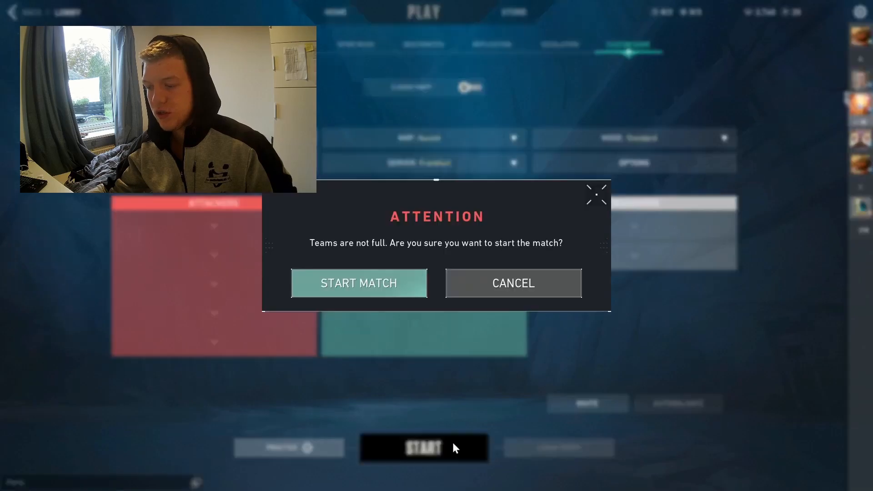
{"action": "left_click", "coordinate": [409, 289]}
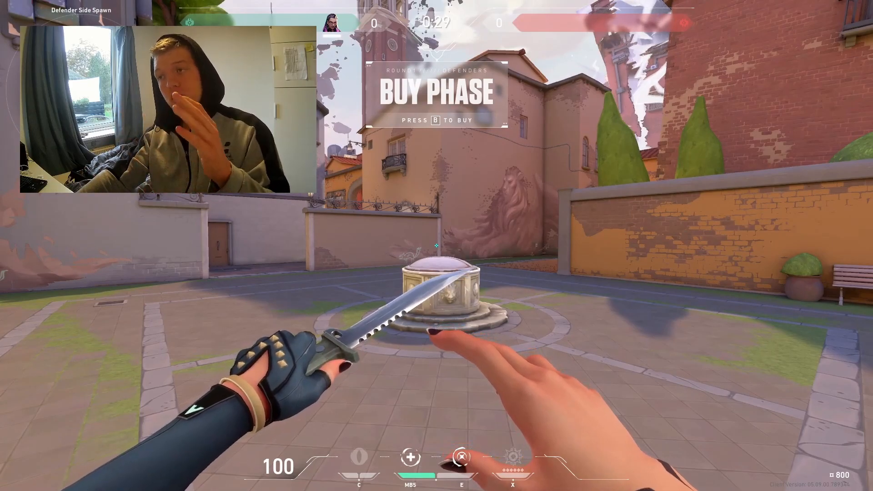
{"action": "key", "text": "3"}
{"action": "key", "text": "2"}
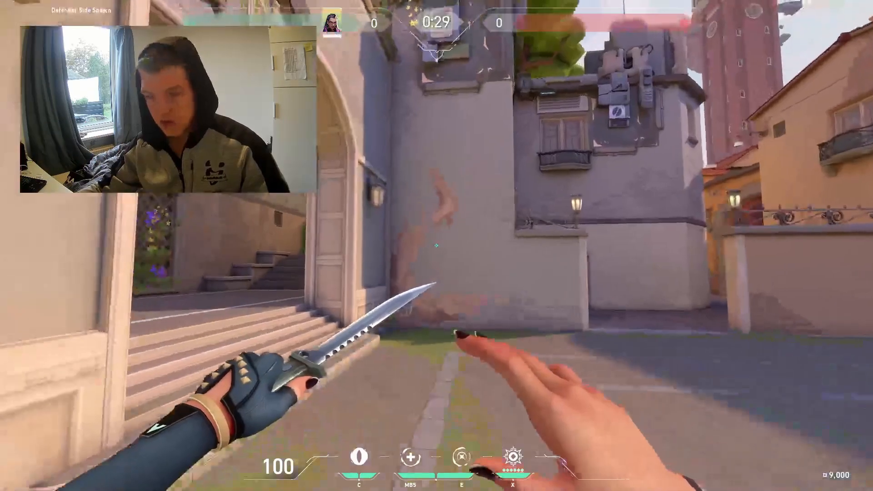
Set Hide User Interface In Game to On in the general settings, under Other
{"action": "key", "text": "w"}
{"action": "key", "text": "Escape"}
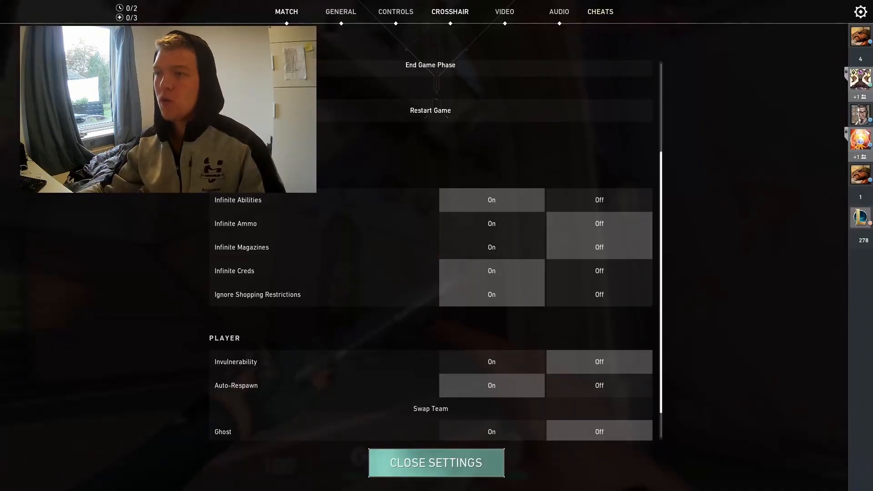
{"action": "key", "text": "Escape"}
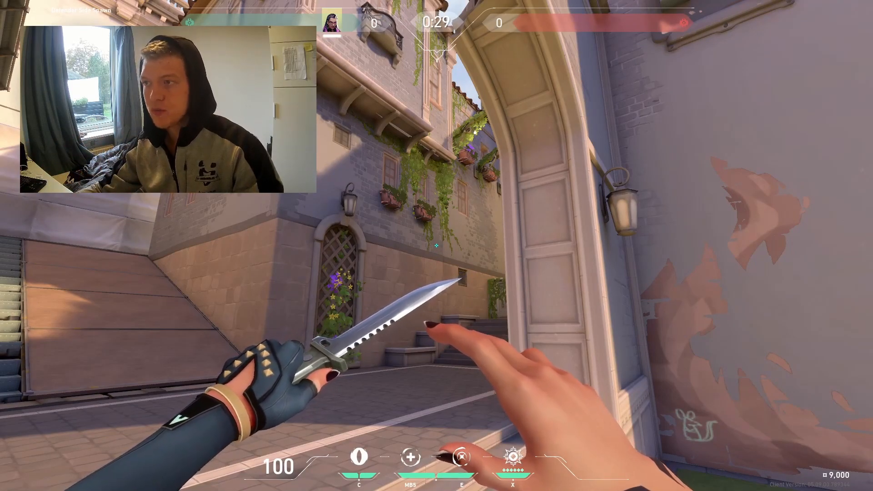
{"action": "key", "text": "Escape"}
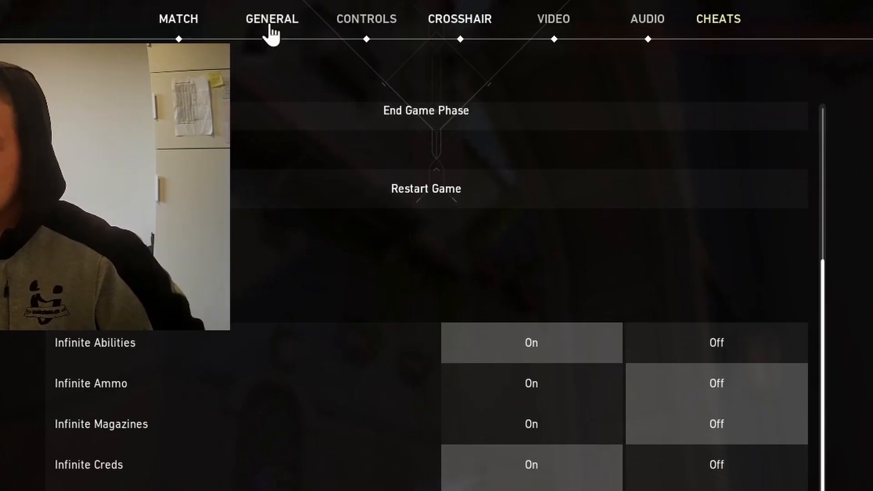
{"action": "left_click", "coordinate": [271, 27]}
{"action": "scroll", "coordinate": [522, 374], "scroll_direction": "up", "scroll_amount": 15}
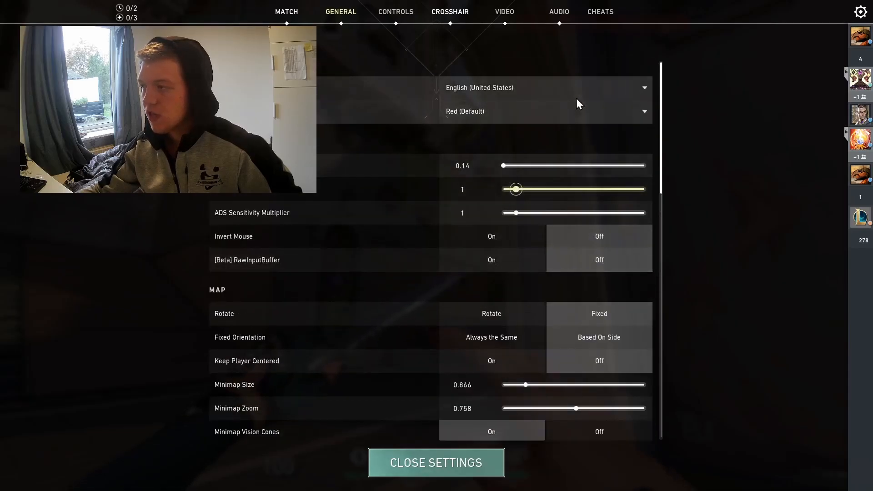
{"action": "left_click_drag", "start_coordinate": [661, 126], "coordinate": [639, 309]}
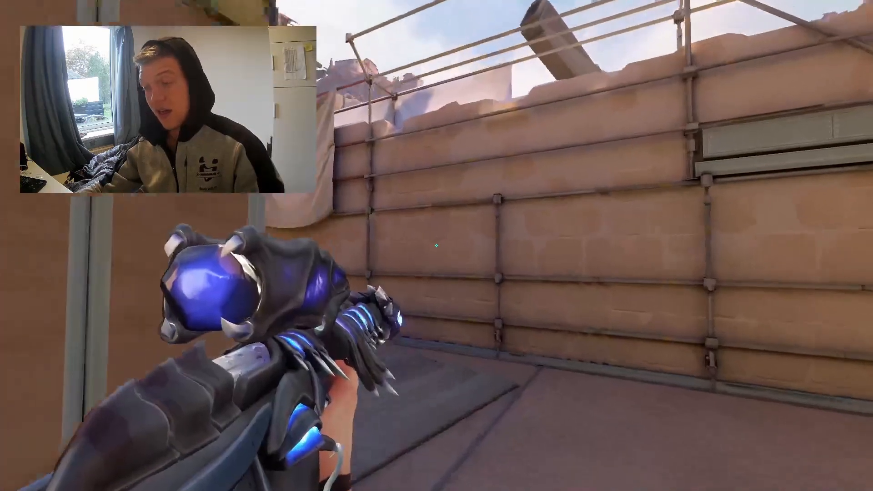
Move through the map to the courtyard beside the archway, with the skinned gun in hand against the skyline
{"action": "key", "text": "w"}
{"action": "key", "text": "2"}
{"action": "key", "text": "w"}
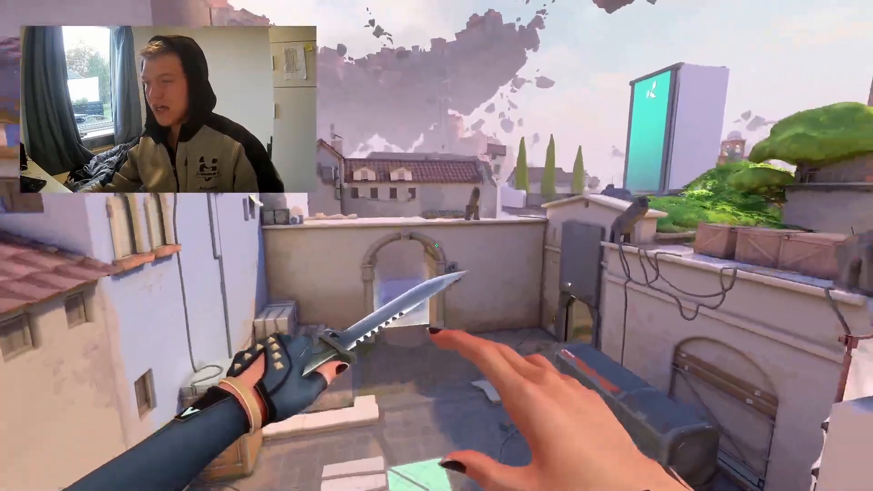
{"action": "key", "text": "1"}
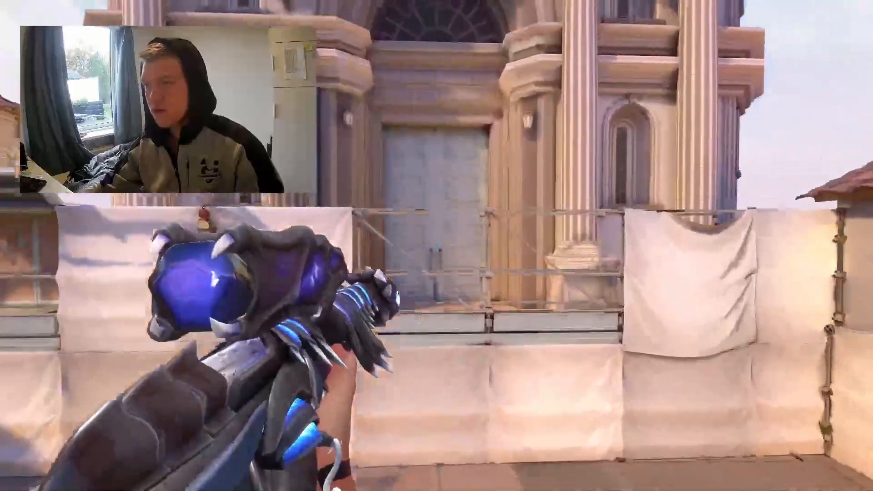
{"action": "key", "text": "w"}
{"action": "key", "text": "w"}
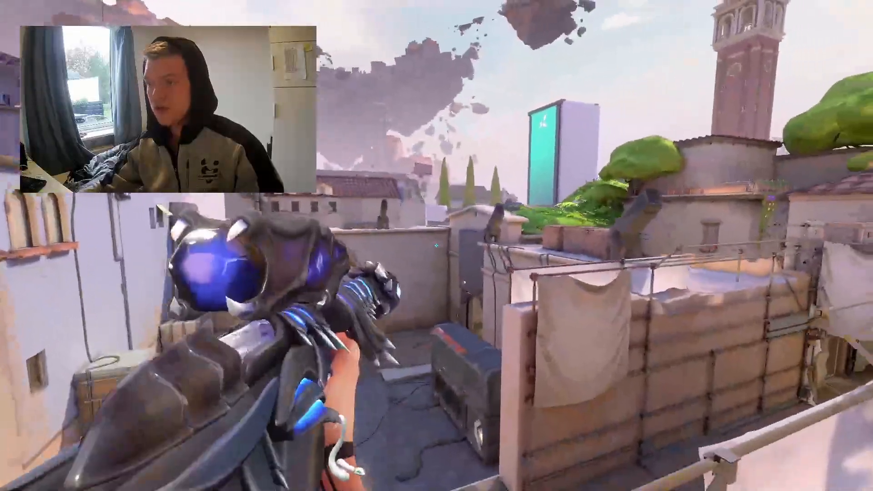
{"action": "key", "text": "a"}
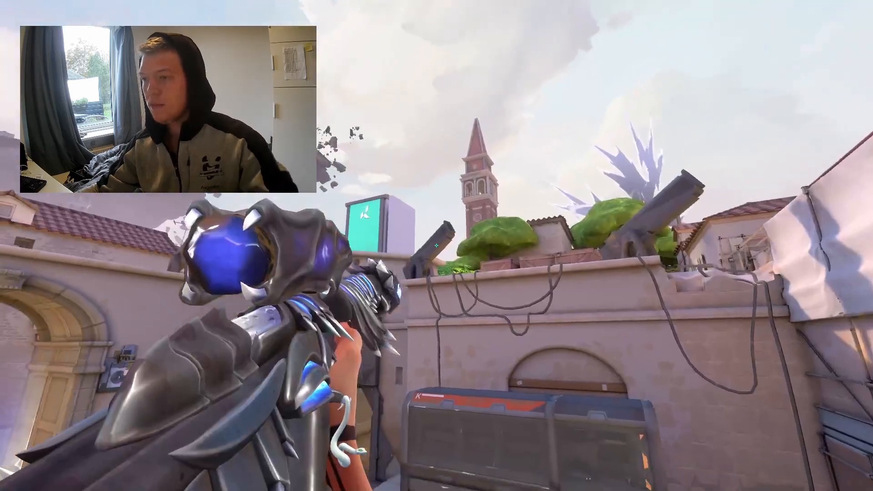
{"action": "key", "text": "3"}
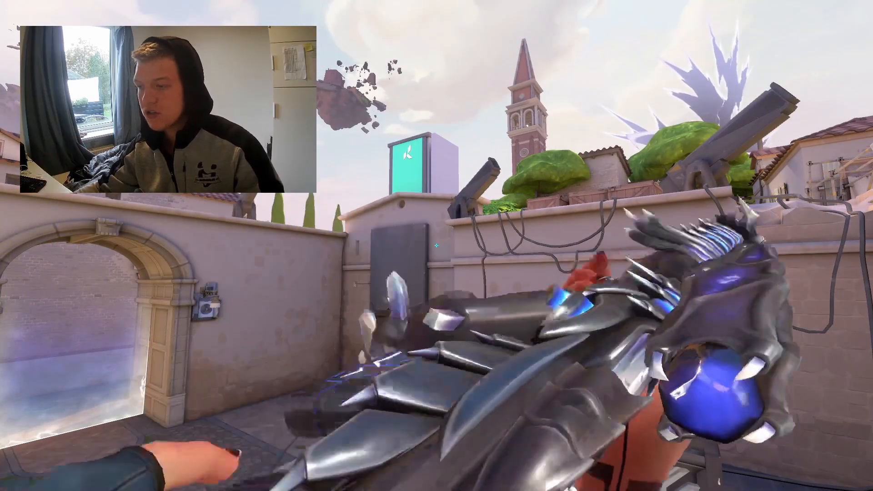
Select the Edit Crosshair profile in the crosshair settings
{"action": "key", "text": "Escape"}
{"action": "scroll", "coordinate": [438, 236], "scroll_direction": "up", "scroll_amount": 10}
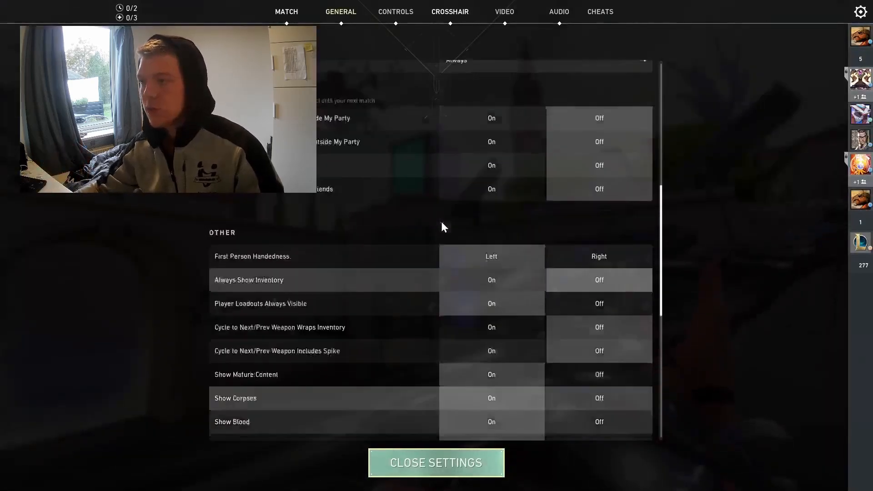
{"action": "left_click", "coordinate": [450, 11]}
{"action": "left_click", "coordinate": [476, 144]}
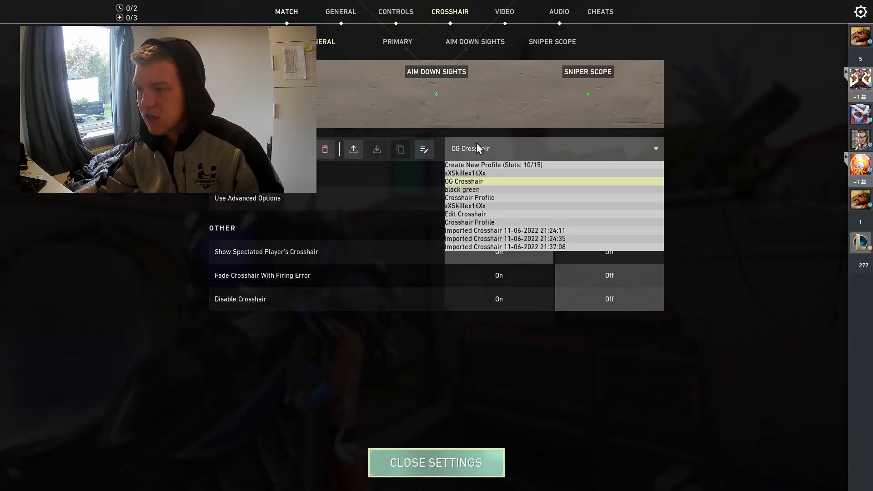
{"action": "left_click", "coordinate": [475, 214]}
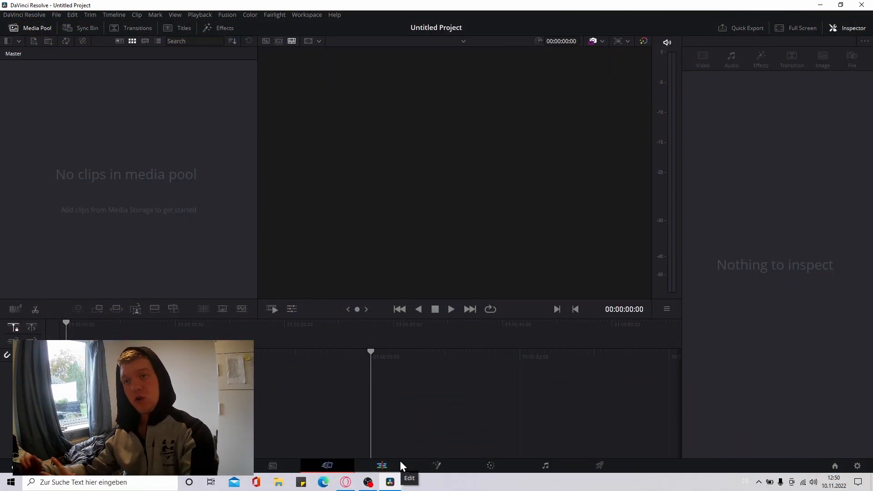
In DaVinci Resolve, switch to the Edit page and browse in Explorer to Videos > Overwolf > Outplayed > Exports
{"action": "left_click", "coordinate": [400, 460]}
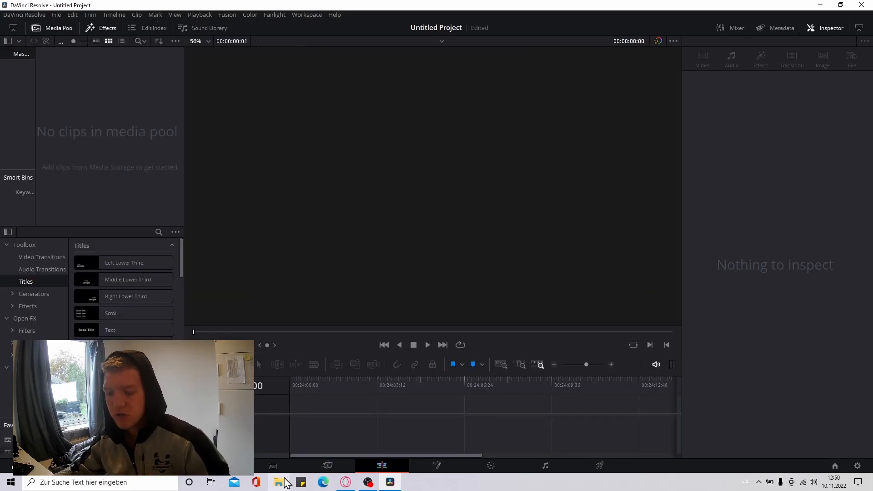
{"action": "left_click", "coordinate": [278, 482]}
{"action": "left_click_drag", "start_coordinate": [372, 178], "coordinate": [415, 103]}
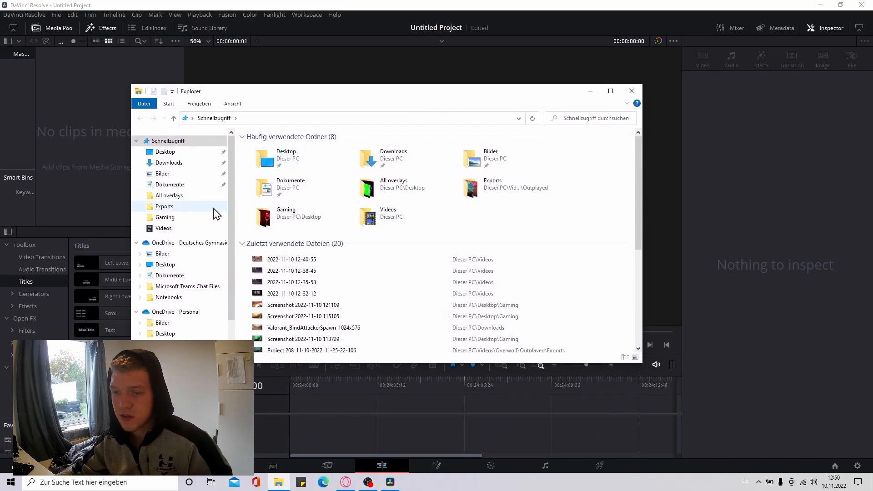
{"action": "left_click", "coordinate": [180, 231]}
{"action": "double_click", "coordinate": [514, 157]}
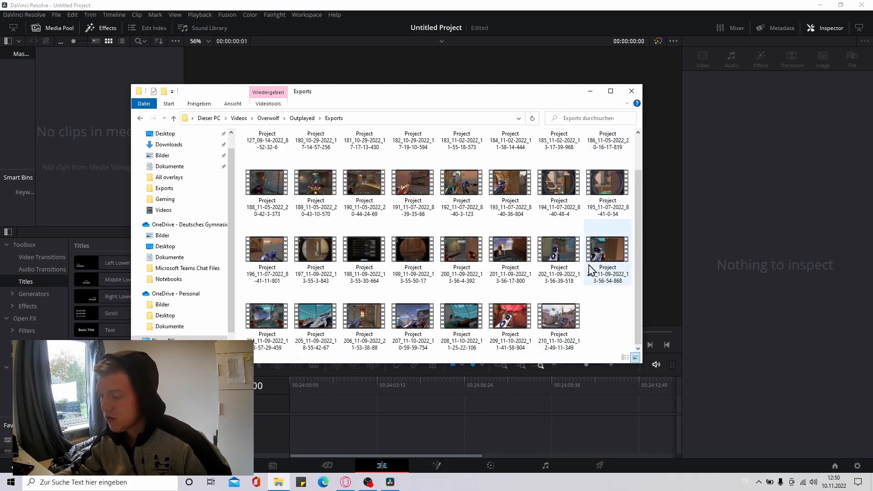
Import the clip Project 210_11-10-2022_12-49-11-349 into the media pool, keeping the project frame rate unchanged
{"action": "left_click_drag", "start_coordinate": [558, 318], "coordinate": [94, 126]}
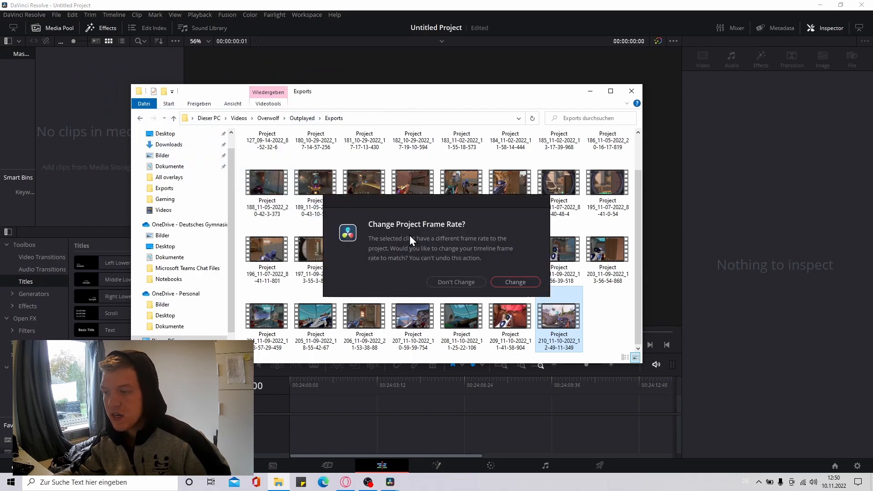
{"action": "left_click", "coordinate": [459, 282]}
{"action": "left_click", "coordinate": [91, 137]}
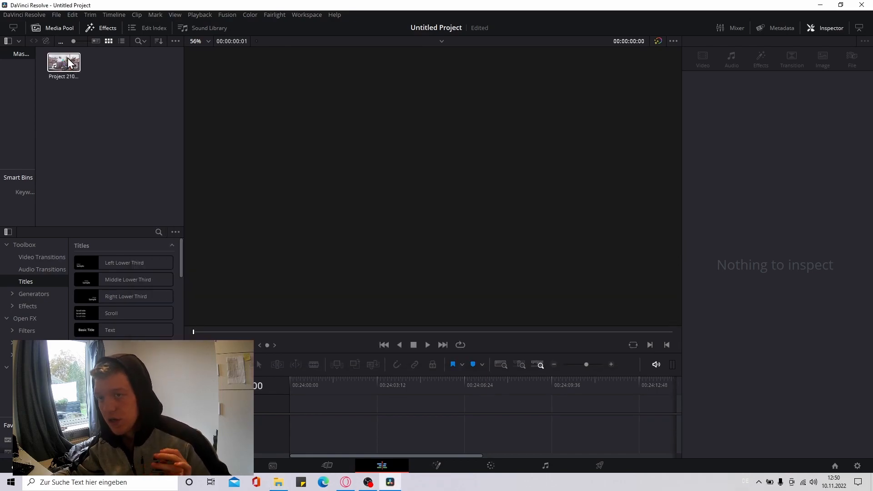
Place the imported Project 210 clip on a new timeline, starting at about 01:00:02:08
{"action": "left_click_drag", "start_coordinate": [63, 66], "coordinate": [292, 415]}
{"action": "scroll", "coordinate": [338, 293], "scroll_direction": "down", "scroll_amount": 3}
{"action": "left_click_drag", "start_coordinate": [443, 259], "coordinate": [427, 246]}
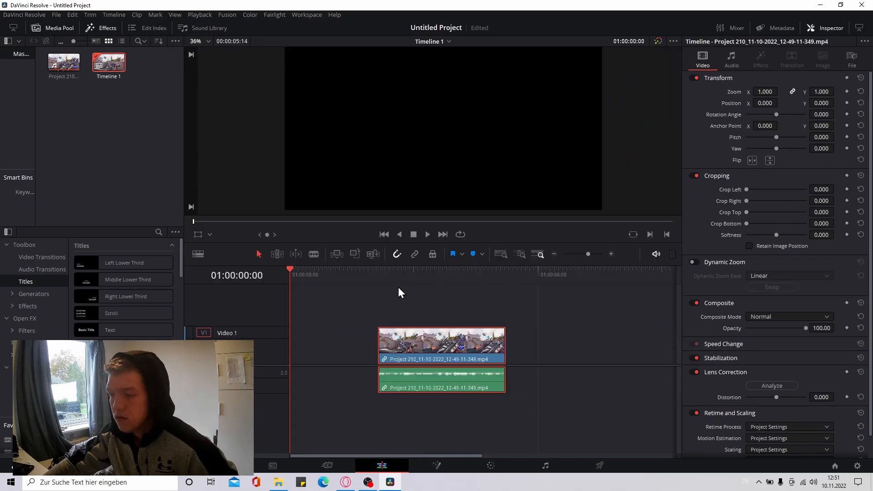
{"action": "left_click", "coordinate": [383, 276]}
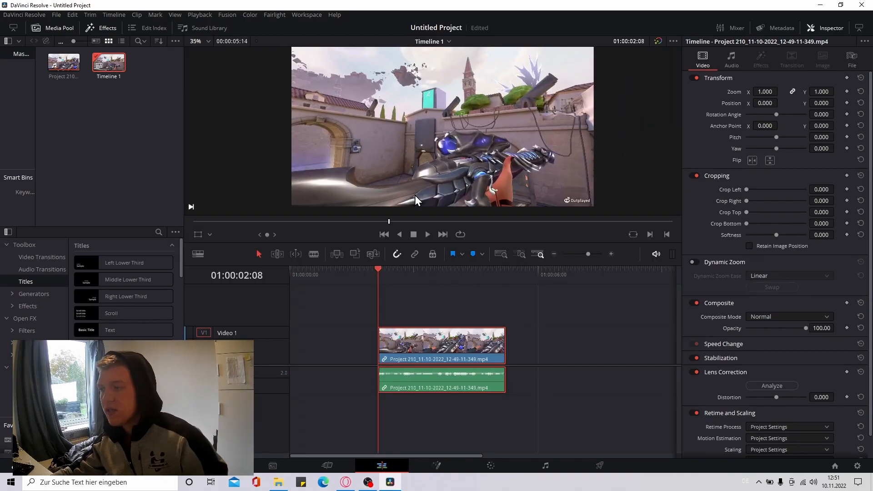
Lower the clip's audio volume to -100 dB and enlarge the preview area
{"action": "key", "text": "space"}
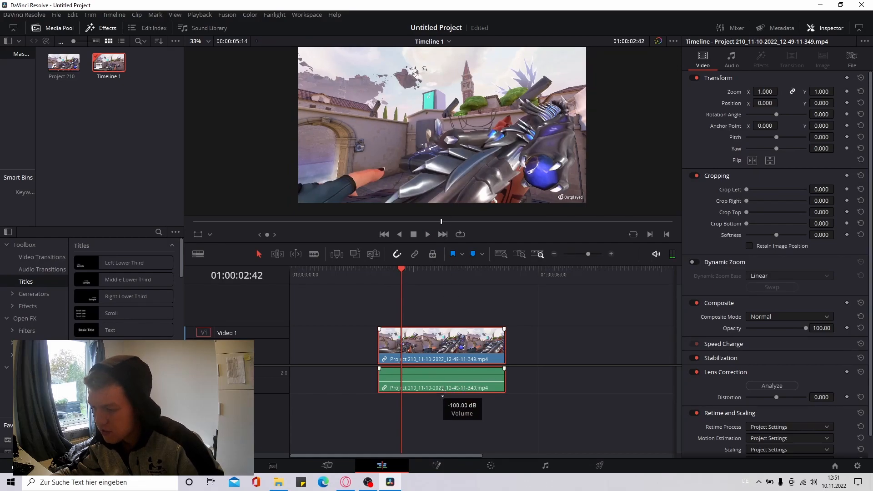
{"action": "left_click_drag", "start_coordinate": [469, 242], "coordinate": [470, 326]}
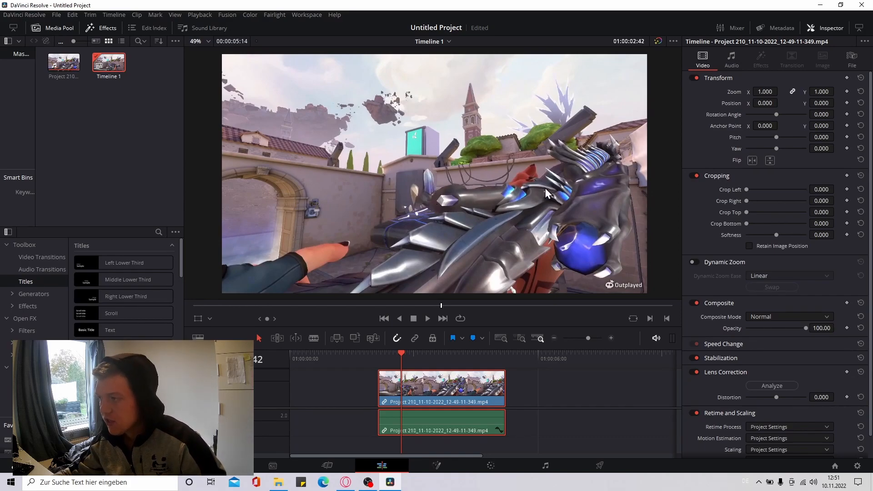
Split the clip at 01:00:03:31, where the gun is held up in the inspect pose
{"action": "key", "text": "space"}
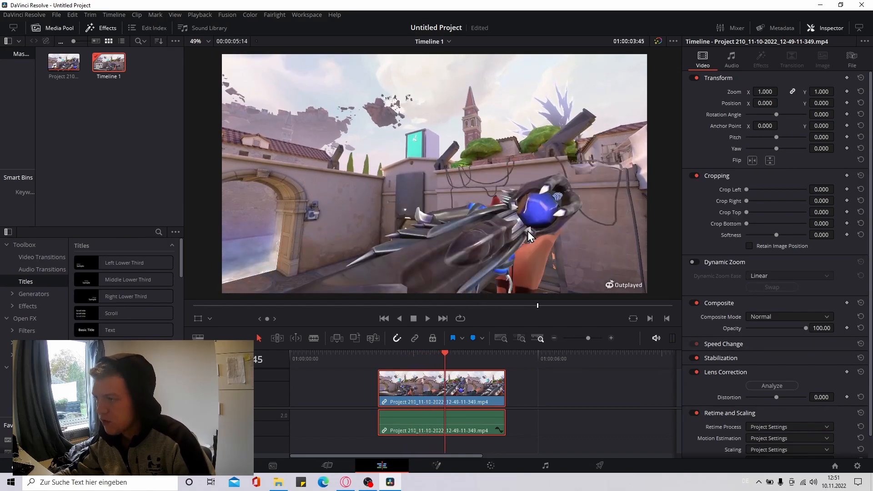
{"action": "key", "text": "Left"}
{"action": "key", "text": "Left"}
{"action": "key", "text": "Left"}
{"action": "key", "text": "Left"}
{"action": "key", "text": "Left"}
{"action": "key", "text": "Left"}
{"action": "key", "text": "Left"}
{"action": "key", "text": "Left"}
{"action": "key", "text": "Left"}
{"action": "key", "text": "Left"}
{"action": "key", "text": "Left"}
{"action": "key", "text": "Left"}
{"action": "key", "text": "Left"}
{"action": "key", "text": "Left"}
{"action": "key", "text": "Left"}
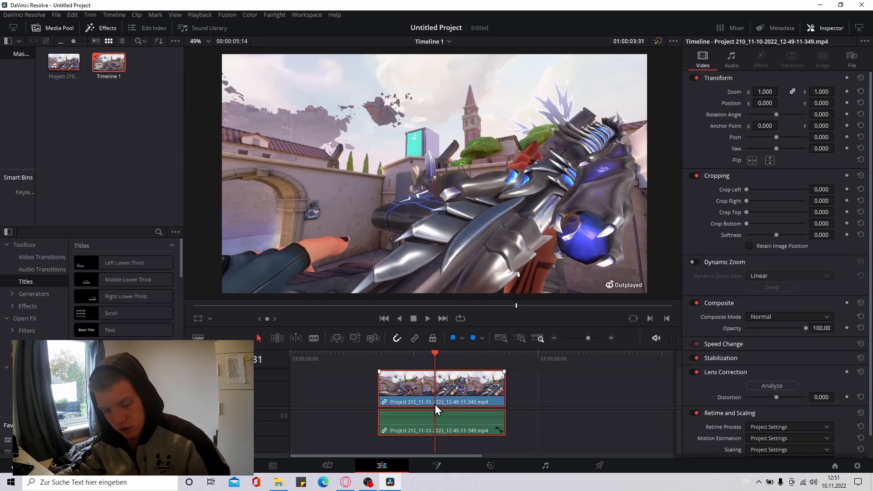
{"action": "key", "text": "ctrl+b"}
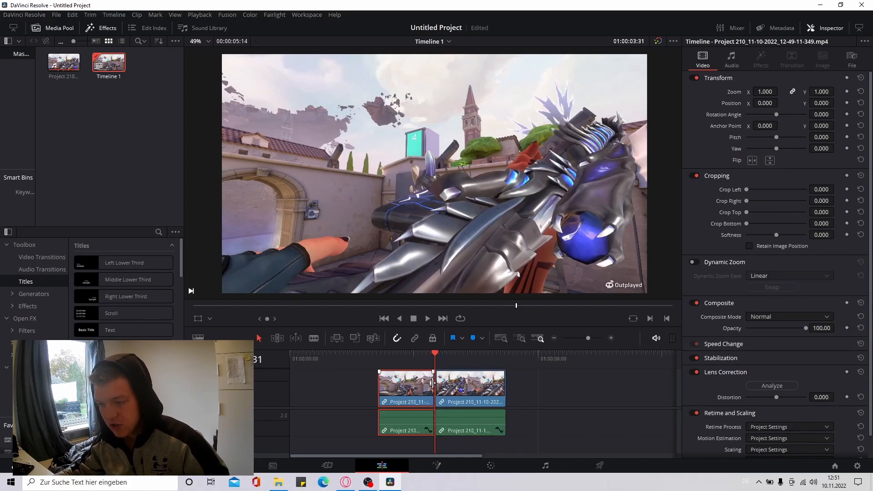
Delete the part of the clip before the cut and select the remaining part
{"action": "right_click", "coordinate": [411, 387]}
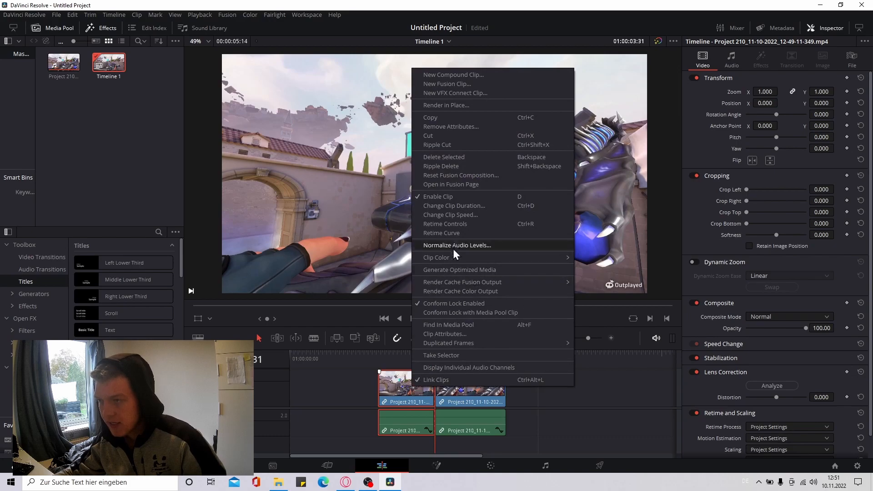
{"action": "left_click", "coordinate": [457, 159]}
{"action": "left_click_drag", "start_coordinate": [414, 389], "coordinate": [454, 423]}
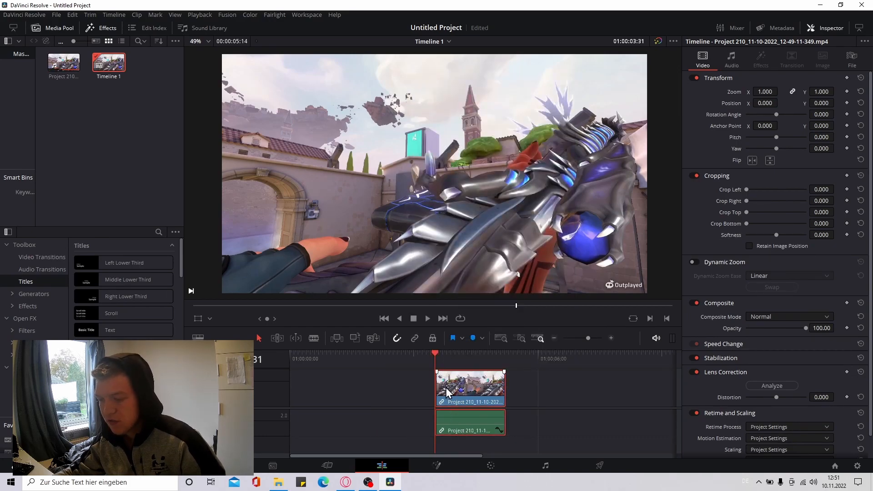
Apply a freeze frame to the remaining clip, play it back and return the playhead near the clip's start
{"action": "right_click", "coordinate": [453, 389]}
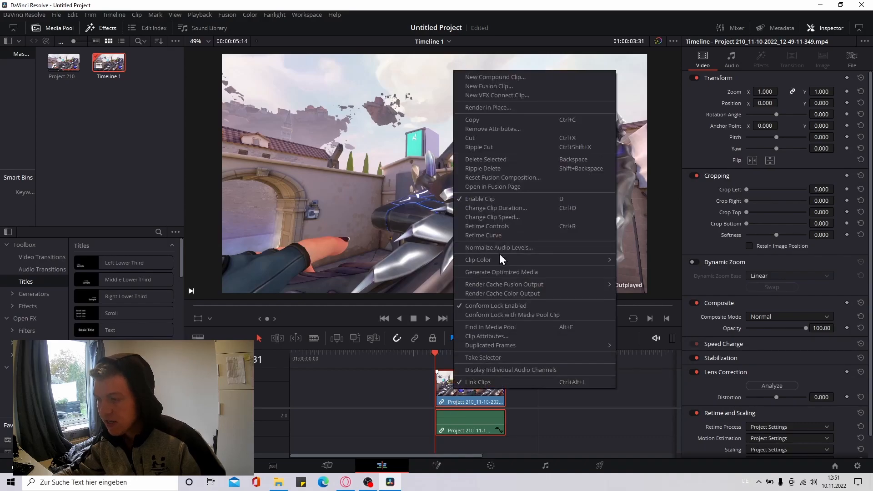
{"action": "left_click", "coordinate": [503, 218]}
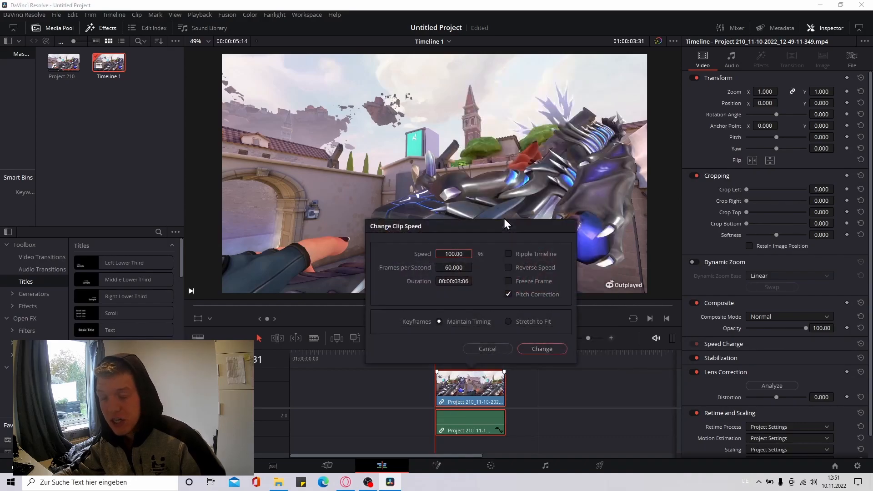
{"action": "left_click", "coordinate": [507, 281]}
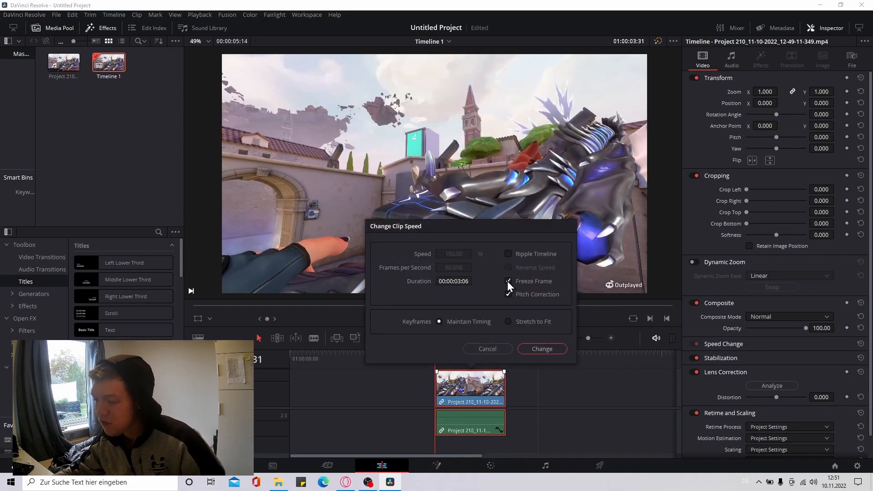
{"action": "left_click", "coordinate": [549, 351]}
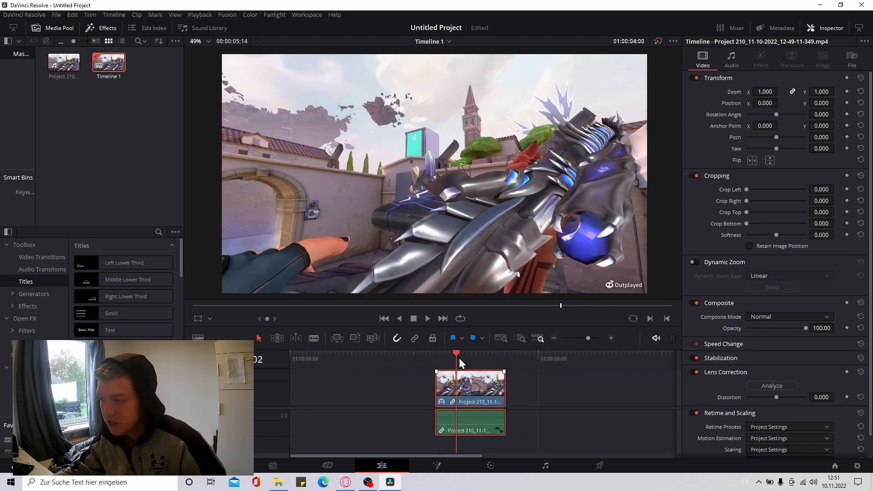
{"action": "key", "text": "space"}
{"action": "left_click", "coordinate": [443, 357]}
{"action": "left_click", "coordinate": [444, 357]}
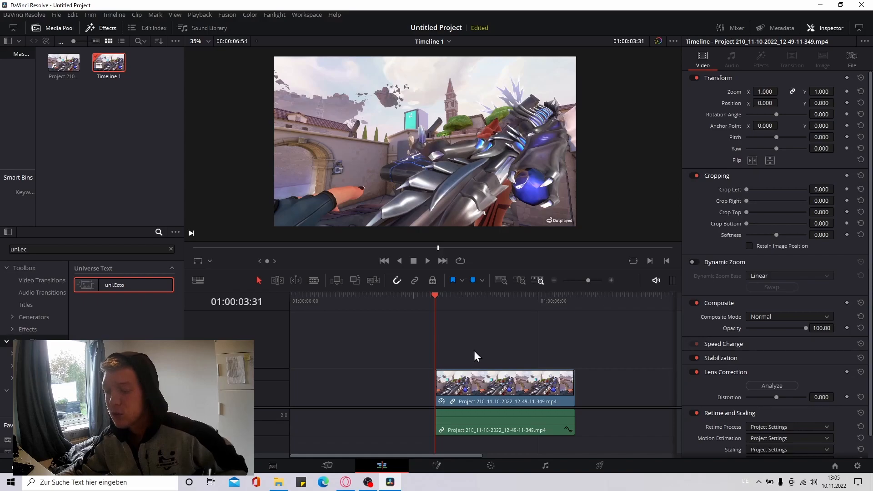
Place the frozen clip on the video track above
{"action": "left_click", "coordinate": [477, 387]}
{"action": "left_click_drag", "start_coordinate": [470, 389], "coordinate": [473, 364]}
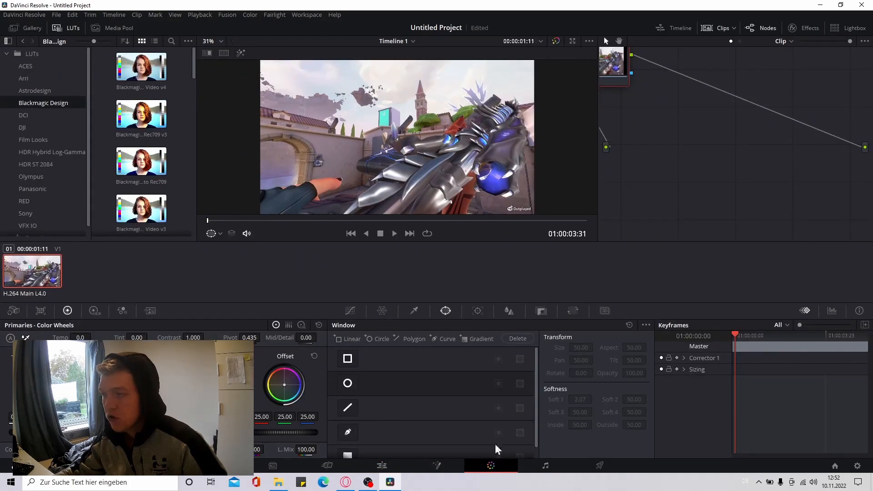
Start a curve window on the frozen clip and trace the red part's right edge from the frame bottom to the silver claw
{"action": "scroll", "coordinate": [488, 197], "scroll_direction": "down", "scroll_amount": 1}
{"action": "left_click_drag", "start_coordinate": [487, 198], "coordinate": [421, 154]}
{"action": "scroll", "coordinate": [484, 150], "scroll_direction": "up", "scroll_amount": 1}
{"action": "scroll", "coordinate": [485, 149], "scroll_direction": "up", "scroll_amount": 2}
{"action": "scroll", "coordinate": [427, 158], "scroll_direction": "up", "scroll_amount": 1}
{"action": "scroll", "coordinate": [428, 157], "scroll_direction": "down", "scroll_amount": 2}
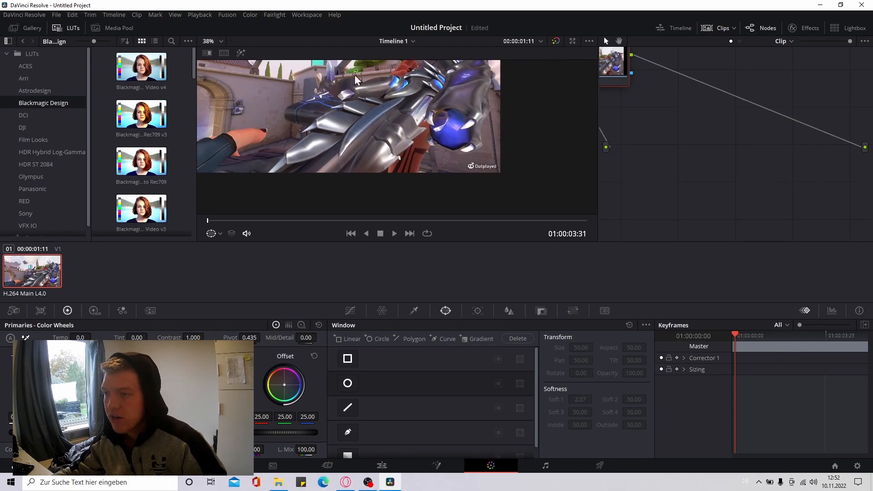
{"action": "scroll", "coordinate": [362, 105], "scroll_direction": "up", "scroll_amount": 2}
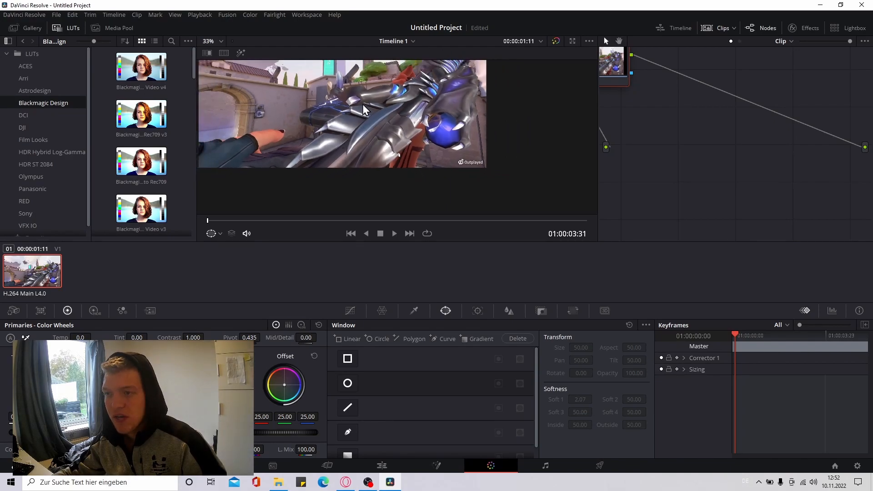
{"action": "left_click", "coordinate": [349, 434]}
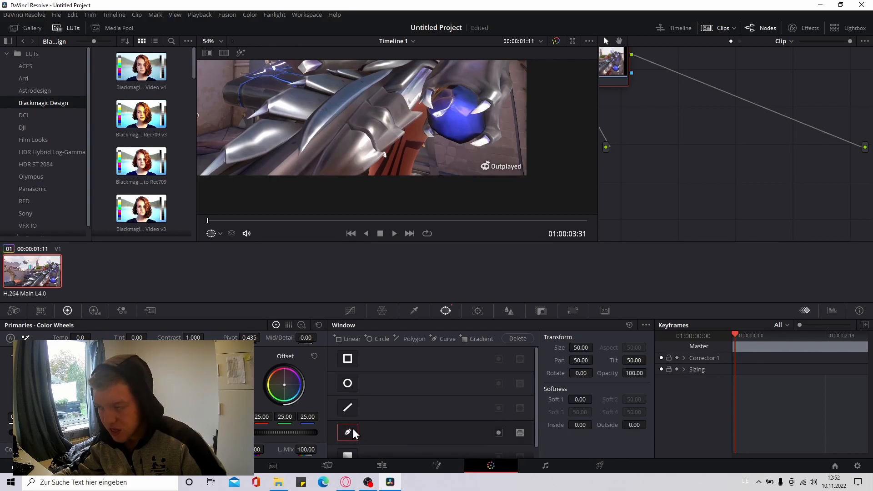
{"action": "scroll", "coordinate": [413, 173], "scroll_direction": "up", "scroll_amount": 5}
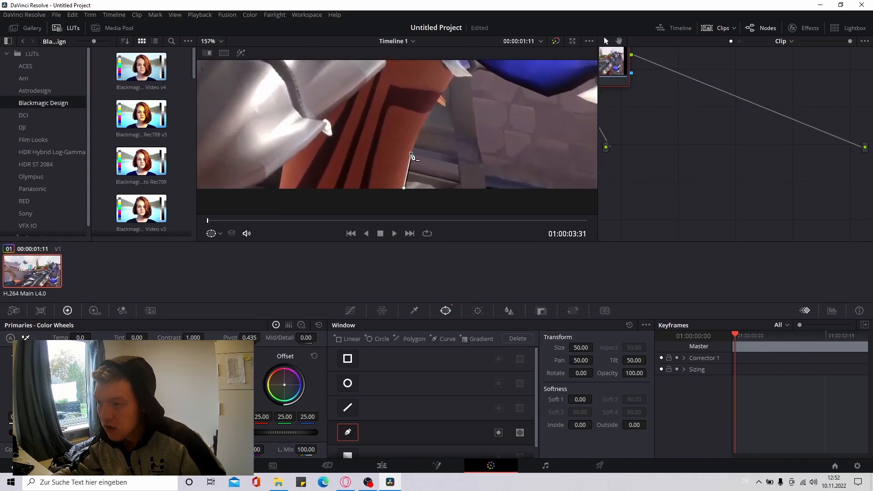
{"action": "left_click", "coordinate": [426, 117]}
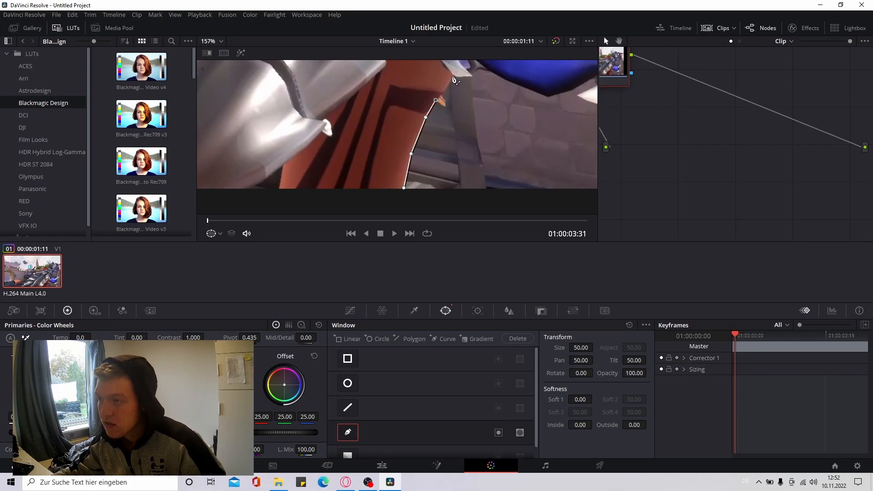
{"action": "left_click", "coordinate": [471, 75]}
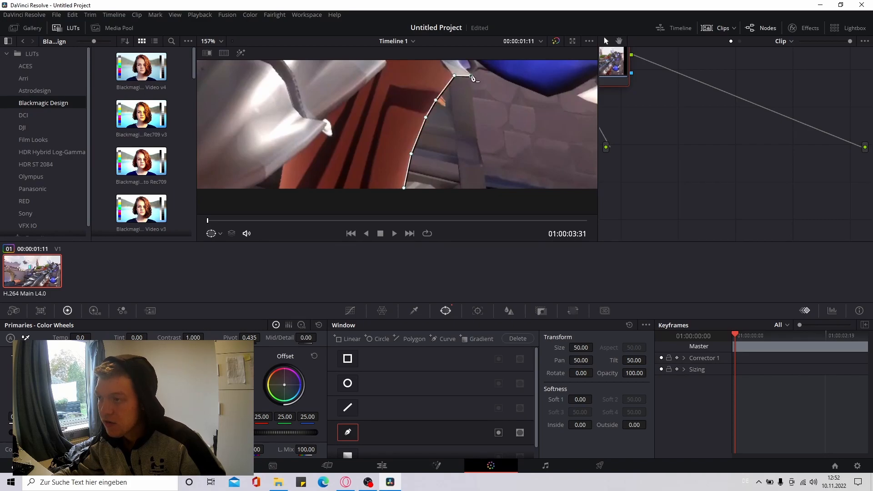
{"action": "scroll", "coordinate": [483, 76], "scroll_direction": "up", "scroll_amount": 6}
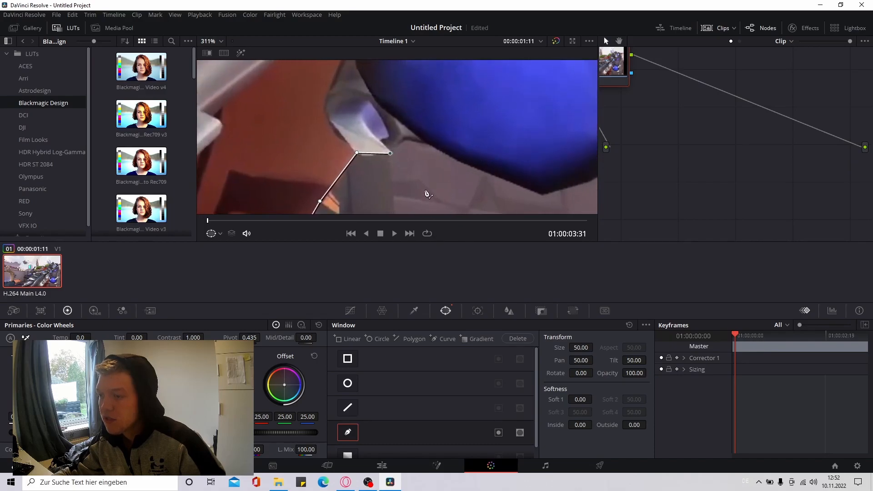
{"action": "key", "text": "ctrl+z"}
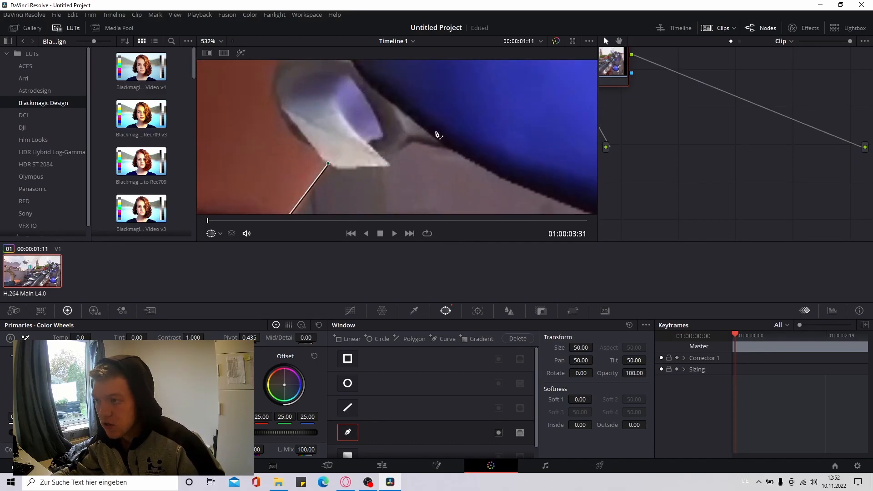
Enlarge the viewer by narrowing the node area and hiding the clip thumbnails
{"action": "left_click_drag", "start_coordinate": [599, 121], "coordinate": [703, 125]}
{"action": "left_click", "coordinate": [722, 28]}
{"action": "scroll", "coordinate": [444, 179], "scroll_direction": "down", "scroll_amount": 4}
{"action": "scroll", "coordinate": [423, 169], "scroll_direction": "up", "scroll_amount": 4}
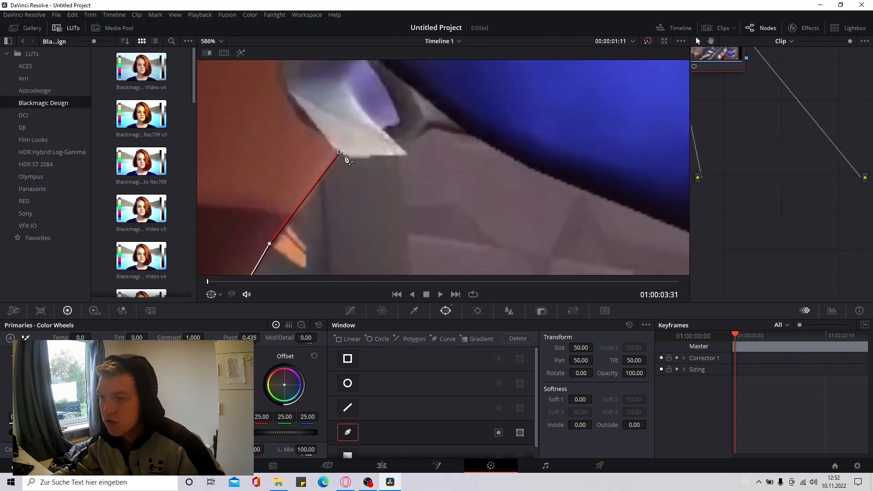
Continue the mask outline along the silver claw tip and the lower edge of the blue orb
{"action": "left_click", "coordinate": [407, 156]}
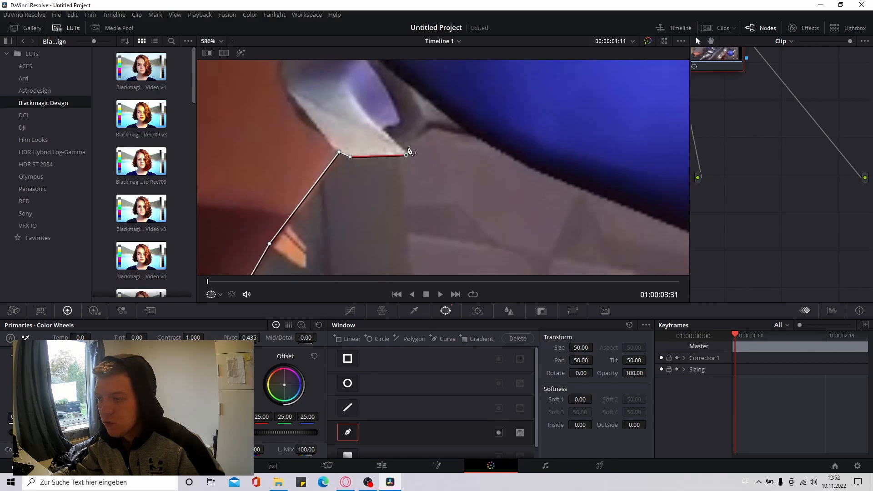
{"action": "left_click", "coordinate": [435, 130]}
{"action": "left_click", "coordinate": [467, 133]}
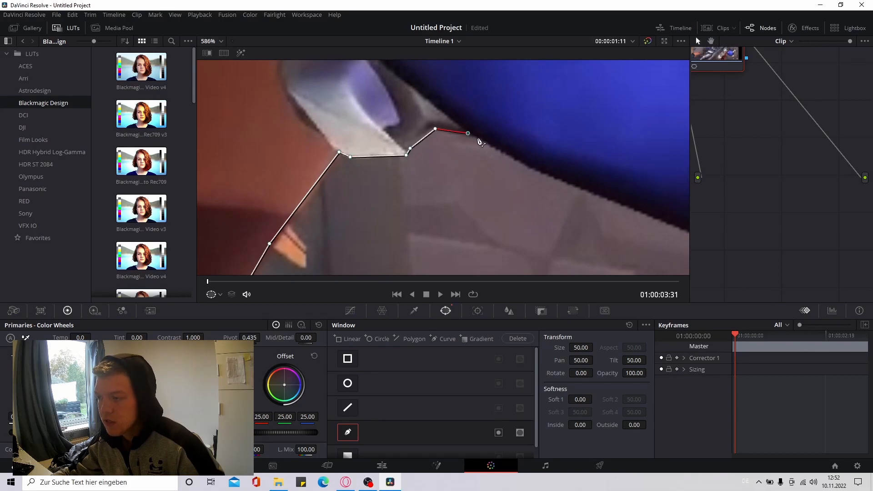
{"action": "left_click", "coordinate": [519, 163]}
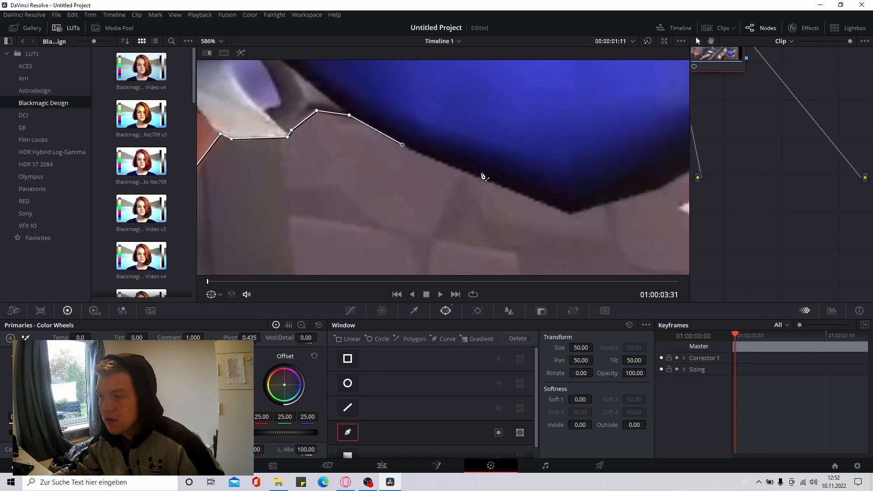
{"action": "left_click", "coordinate": [491, 182]}
{"action": "left_click", "coordinate": [565, 212]}
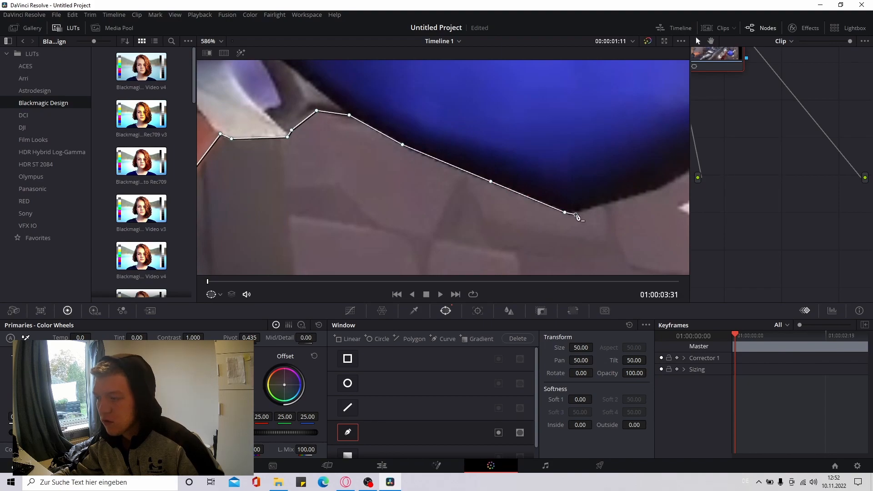
{"action": "left_click", "coordinate": [664, 192]}
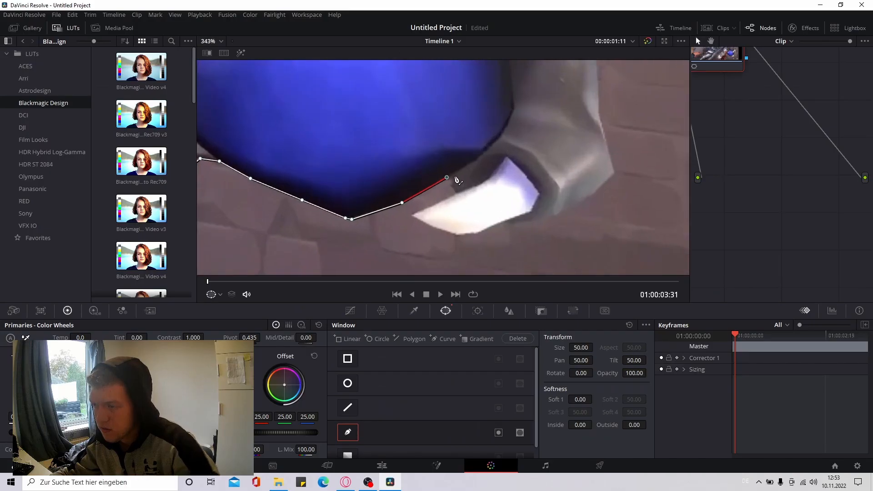
Trace the mask from the orb's lower right edge around the bright white claw tip to its underside
{"action": "scroll", "coordinate": [453, 178], "scroll_direction": "up", "scroll_amount": 2}
{"action": "left_click", "coordinate": [464, 174]}
{"action": "left_click", "coordinate": [456, 194]}
{"action": "left_click", "coordinate": [462, 208]}
{"action": "scroll", "coordinate": [393, 246], "scroll_direction": "up", "scroll_amount": 1}
{"action": "left_click", "coordinate": [373, 195]}
{"action": "left_click", "coordinate": [371, 197]}
{"action": "left_click", "coordinate": [432, 226]}
{"action": "left_click", "coordinate": [459, 231]}
{"action": "left_click", "coordinate": [489, 226]}
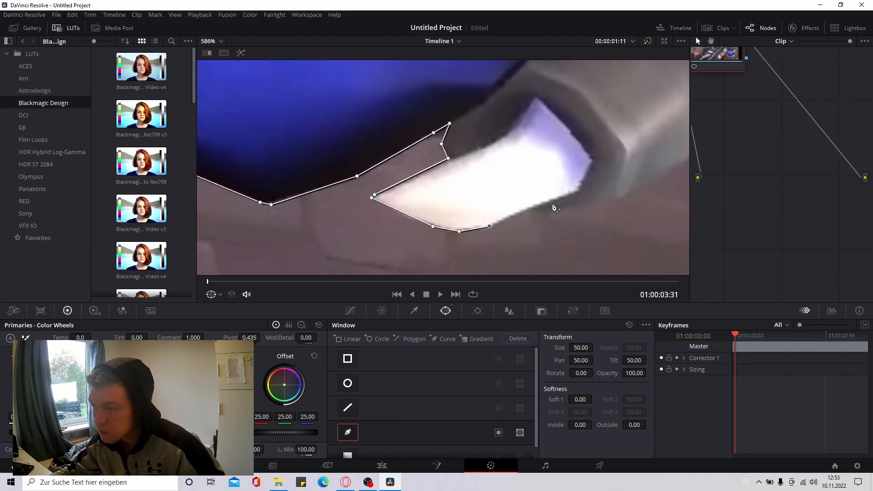
Extend the mask around the lower outer corner of the grey claw beside the orb
{"action": "left_click", "coordinate": [578, 210]}
{"action": "left_click", "coordinate": [628, 196]}
{"action": "left_click", "coordinate": [680, 162]}
{"action": "left_click_drag", "start_coordinate": [667, 143], "coordinate": [548, 202]}
{"action": "scroll", "coordinate": [548, 202], "scroll_direction": "up", "scroll_amount": 2}
{"action": "left_click", "coordinate": [591, 188]}
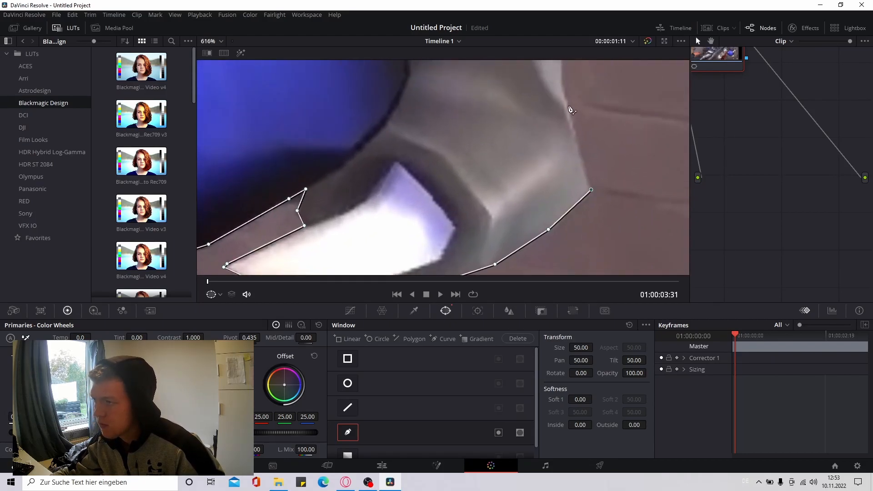
{"action": "left_click", "coordinate": [568, 106]}
Trace the mask up the gun's outer grey edge to the bulge above the orb
{"action": "left_click_drag", "start_coordinate": [560, 87], "coordinate": [539, 178]}
{"action": "scroll", "coordinate": [518, 198], "scroll_direction": "down", "scroll_amount": 2}
{"action": "left_click", "coordinate": [517, 195]}
{"action": "left_click", "coordinate": [528, 135]}
{"action": "left_click", "coordinate": [534, 103]}
{"action": "left_click", "coordinate": [563, 66]}
{"action": "left_click_drag", "start_coordinate": [564, 75], "coordinate": [513, 196]}
{"action": "scroll", "coordinate": [513, 196], "scroll_direction": "up", "scroll_amount": 3}
{"action": "left_click", "coordinate": [549, 123]}
{"action": "left_click", "coordinate": [576, 67]}
{"action": "left_click_drag", "start_coordinate": [578, 95], "coordinate": [514, 205]}
{"action": "left_click", "coordinate": [516, 129]}
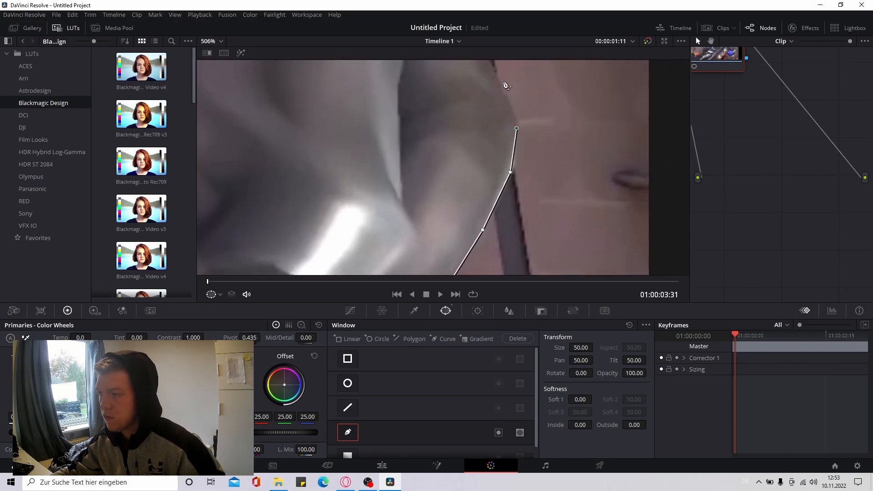
{"action": "left_click", "coordinate": [495, 72]}
Continue the mask through the concave section of the gun's right edge above the bulge
{"action": "left_click_drag", "start_coordinate": [495, 73], "coordinate": [521, 209]}
{"action": "left_click", "coordinate": [512, 153]}
{"action": "left_click", "coordinate": [509, 139]}
{"action": "scroll", "coordinate": [509, 141], "scroll_direction": "down", "scroll_amount": 8}
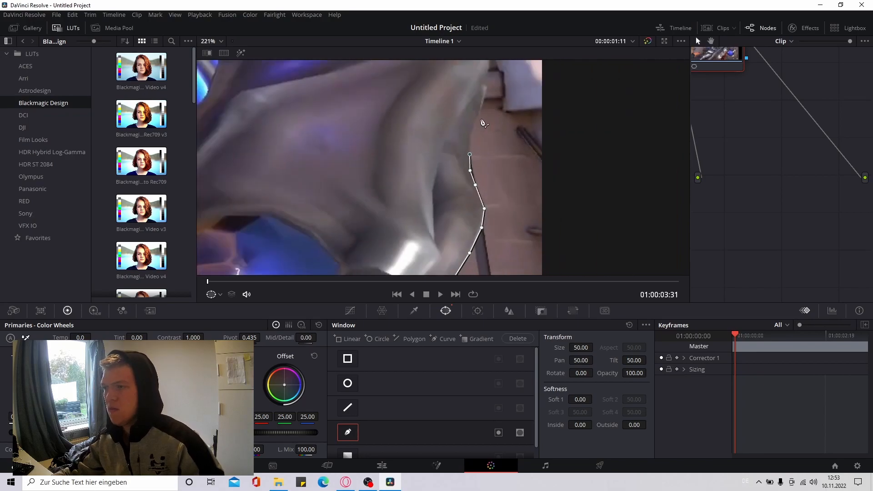
{"action": "scroll", "coordinate": [451, 231], "scroll_direction": "up", "scroll_amount": 6}
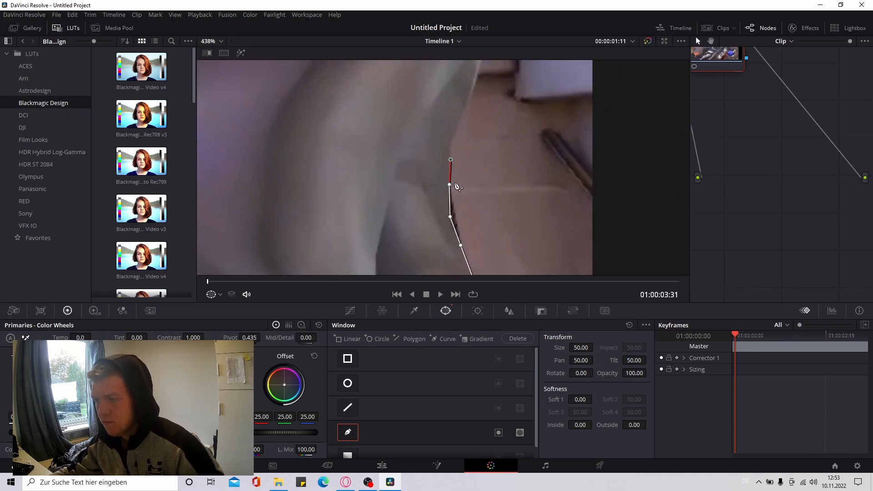
{"action": "left_click", "coordinate": [466, 105]}
{"action": "left_click", "coordinate": [477, 65]}
Trace the mask up the gun's right edge past the stone ledge in the background
{"action": "left_click_drag", "start_coordinate": [491, 71], "coordinate": [492, 212]}
{"action": "left_click", "coordinate": [484, 195]}
{"action": "left_click", "coordinate": [474, 185]}
{"action": "left_click", "coordinate": [488, 156]}
{"action": "left_click", "coordinate": [488, 114]}
{"action": "scroll", "coordinate": [494, 112], "scroll_direction": "down", "scroll_amount": 5}
{"action": "scroll", "coordinate": [472, 150], "scroll_direction": "down", "scroll_amount": 2}
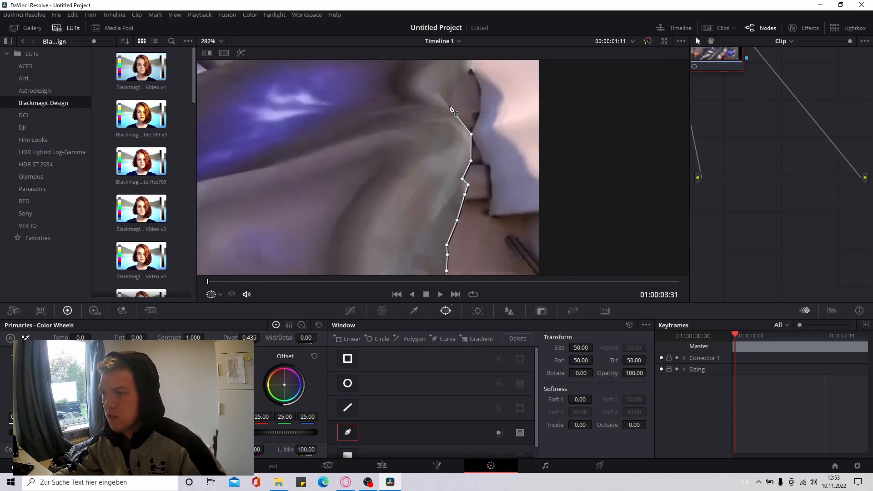
Follow the upper right contour with the mask through the dark notch and around the small silver spike
{"action": "scroll", "coordinate": [452, 109], "scroll_direction": "up", "scroll_amount": 3}
{"action": "left_click", "coordinate": [296, 73]}
{"action": "left_click_drag", "start_coordinate": [307, 103], "coordinate": [384, 183]}
{"action": "left_click", "coordinate": [380, 137]}
{"action": "left_click", "coordinate": [389, 110]}
{"action": "left_click", "coordinate": [404, 103]}
{"action": "left_click", "coordinate": [419, 92]}
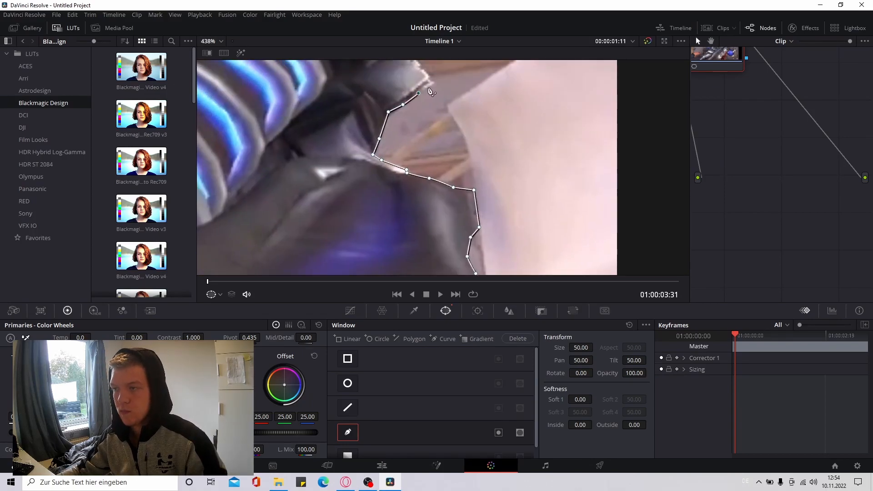
{"action": "left_click", "coordinate": [434, 83]}
{"action": "left_click", "coordinate": [424, 67]}
Outline the large silver spike and the dark horns at the top of the gun
{"action": "scroll", "coordinate": [429, 123], "scroll_direction": "down", "scroll_amount": 2}
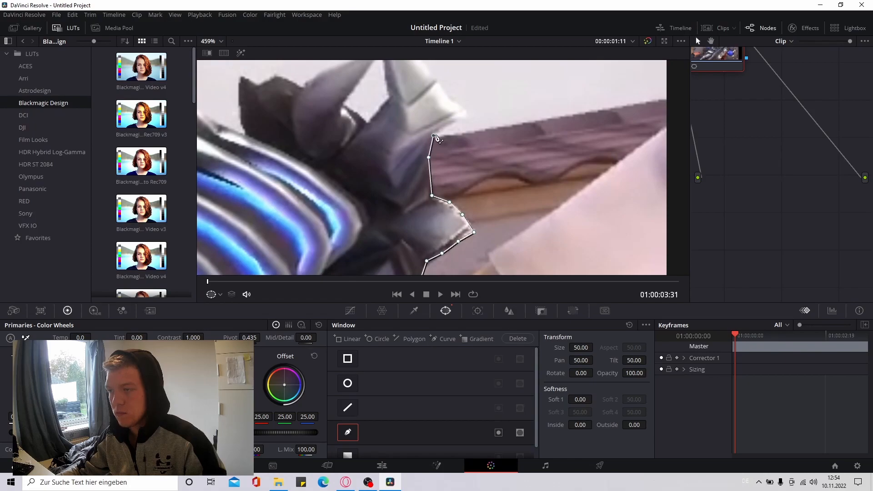
{"action": "scroll", "coordinate": [462, 114], "scroll_direction": "down", "scroll_amount": 1}
{"action": "scroll", "coordinate": [473, 136], "scroll_direction": "down", "scroll_amount": 3}
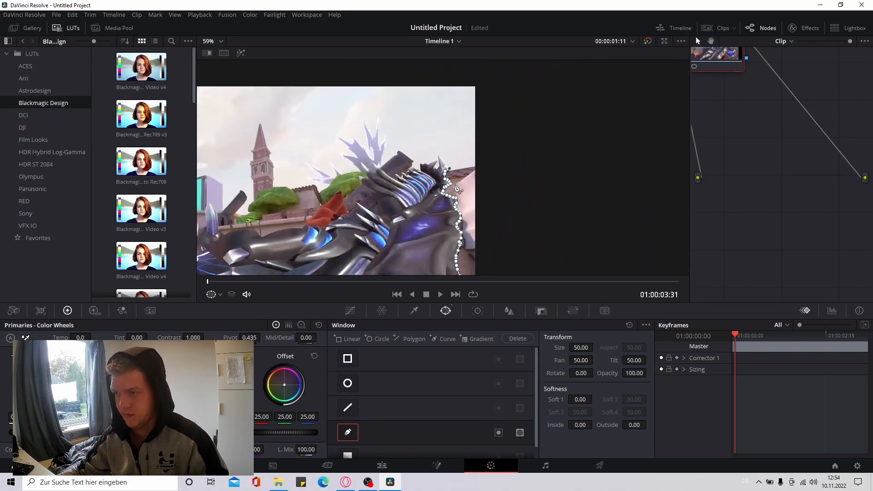
{"action": "left_click", "coordinate": [430, 134]}
{"action": "left_click", "coordinate": [431, 164]}
{"action": "left_click", "coordinate": [406, 159]}
{"action": "left_click", "coordinate": [398, 157]}
{"action": "left_click", "coordinate": [390, 161]}
Continue the mask over the blue-lit ridge tips and along the arm's upper edge to the frame's left border
{"action": "scroll", "coordinate": [365, 167], "scroll_direction": "up", "scroll_amount": 5}
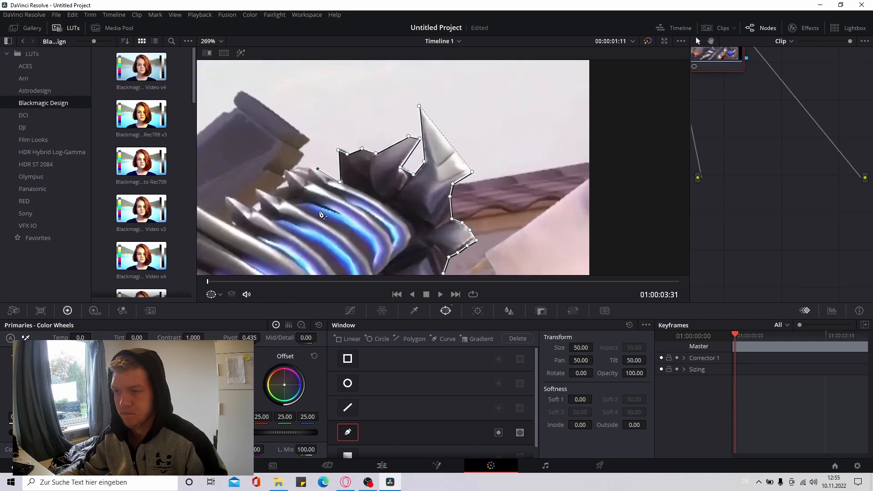
{"action": "left_click", "coordinate": [408, 187]}
{"action": "left_click", "coordinate": [381, 168]}
{"action": "left_click", "coordinate": [358, 170]}
{"action": "left_click", "coordinate": [377, 180]}
{"action": "left_click", "coordinate": [351, 176]}
{"action": "left_click", "coordinate": [338, 173]}
{"action": "left_click", "coordinate": [337, 186]}
{"action": "left_click", "coordinate": [344, 201]}
{"action": "left_click", "coordinate": [325, 206]}
{"action": "left_click", "coordinate": [318, 220]}
{"action": "left_click", "coordinate": [289, 205]}
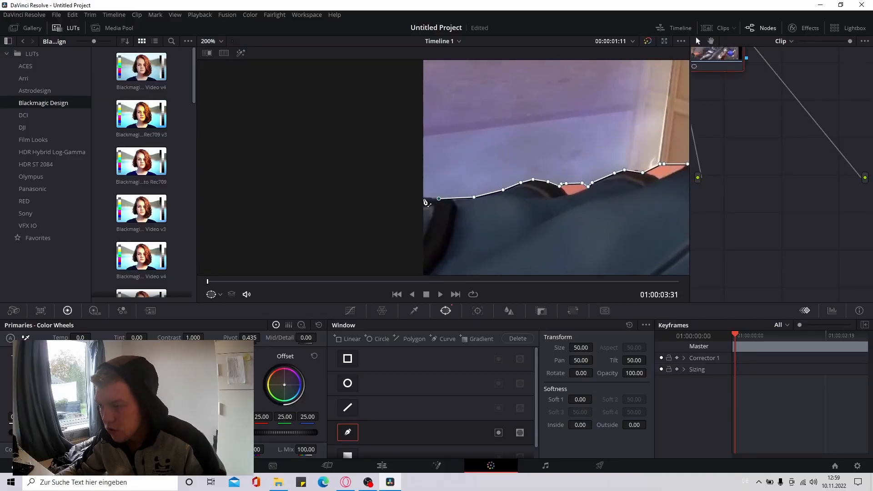
{"action": "scroll", "coordinate": [426, 219], "scroll_direction": "down", "scroll_amount": 5}
{"action": "scroll", "coordinate": [436, 205], "scroll_direction": "up", "scroll_amount": 3}
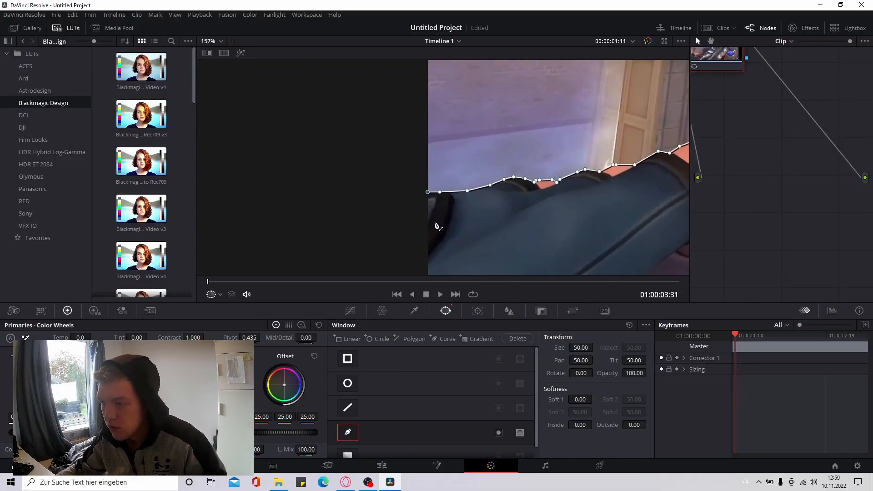
{"action": "left_click_drag", "start_coordinate": [388, 221], "coordinate": [390, 169]}
{"action": "left_click", "coordinate": [359, 163]}
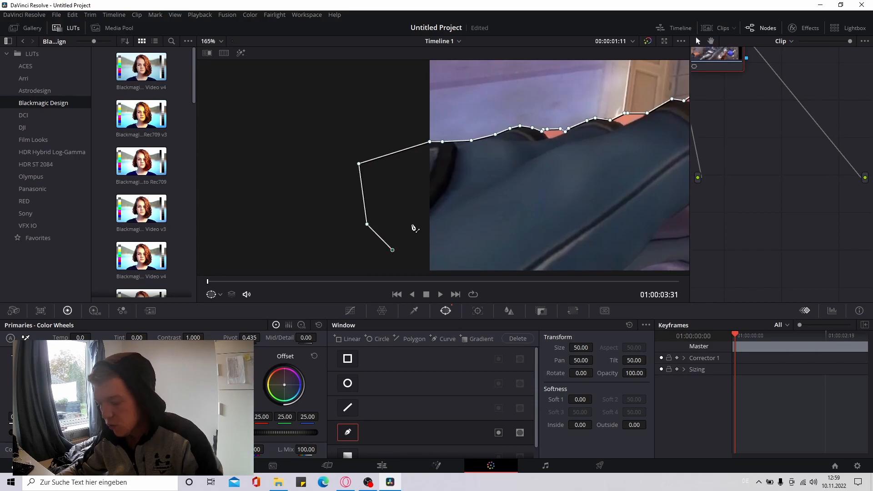
{"action": "scroll", "coordinate": [423, 218], "scroll_direction": "up", "scroll_amount": 4}
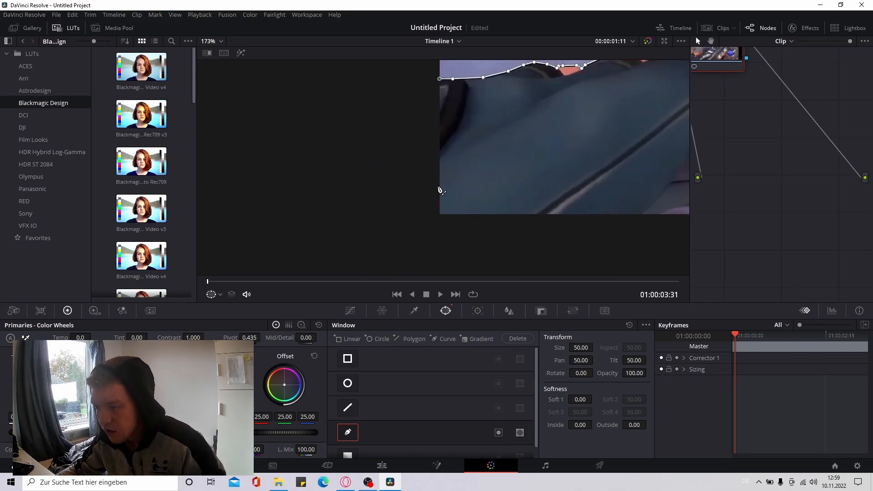
Extend the mask down the frame's left border and along its bottom edge beneath the sleeve and the silver blade
{"action": "left_click", "coordinate": [438, 230]}
{"action": "left_click_drag", "start_coordinate": [562, 210], "coordinate": [419, 205]}
{"action": "left_click", "coordinate": [590, 224]}
{"action": "left_click_drag", "start_coordinate": [639, 214], "coordinate": [431, 210]}
{"action": "scroll", "coordinate": [431, 210], "scroll_direction": "up", "scroll_amount": 1}
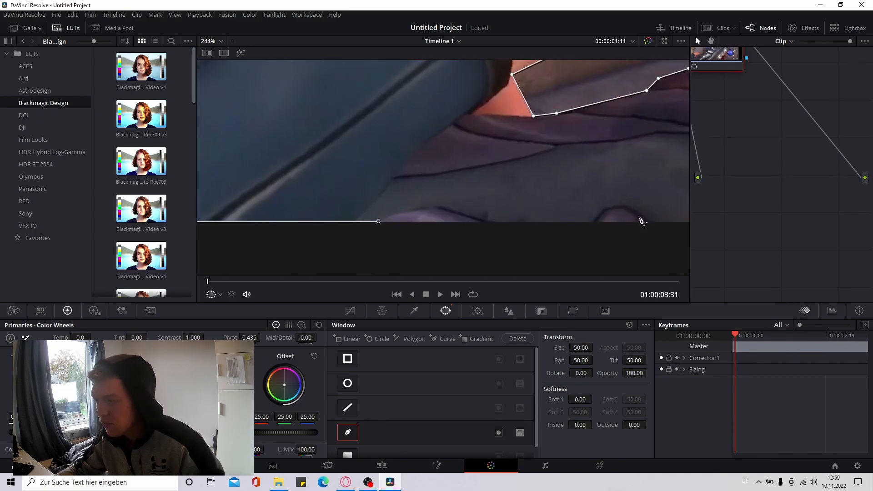
{"action": "left_click", "coordinate": [669, 223]}
{"action": "left_click_drag", "start_coordinate": [643, 189], "coordinate": [309, 174]}
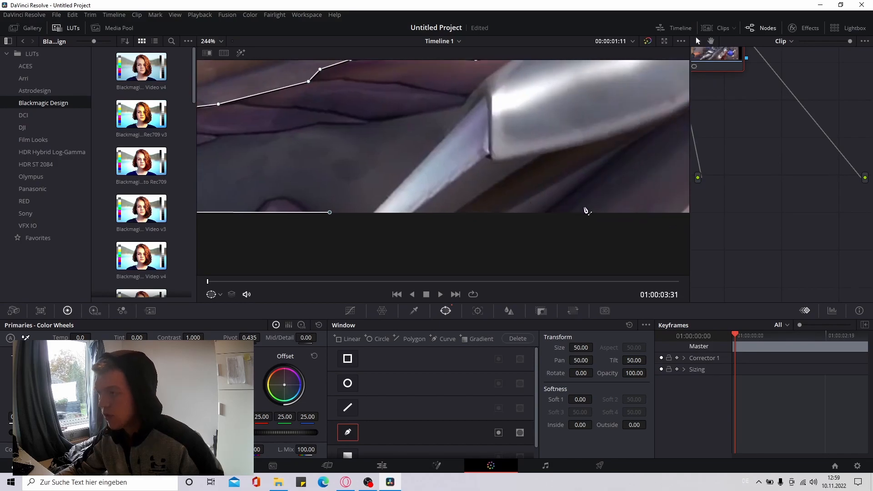
{"action": "left_click", "coordinate": [632, 216]}
{"action": "left_click_drag", "start_coordinate": [651, 191], "coordinate": [306, 179]}
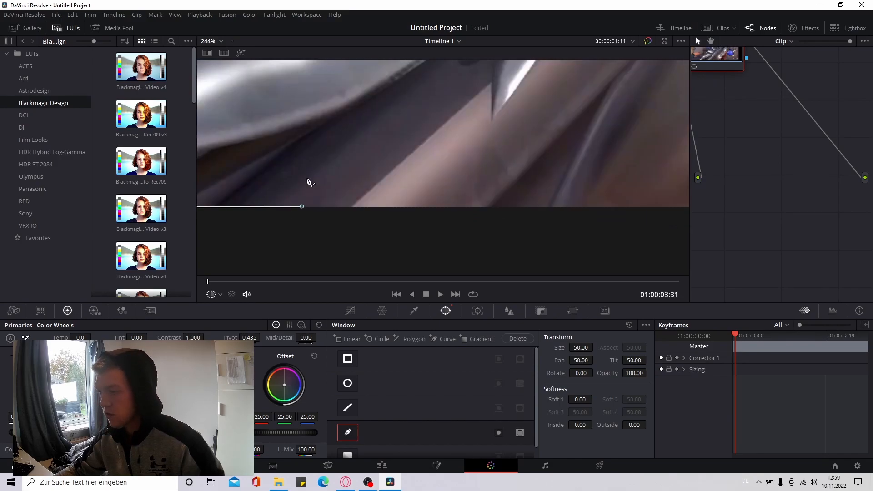
Finish the mask along the rest of the frame's bottom edge and close it at the gun's lower right contour
{"action": "scroll", "coordinate": [640, 220], "scroll_direction": "up", "scroll_amount": 1}
{"action": "left_click", "coordinate": [649, 212]}
{"action": "left_click_drag", "start_coordinate": [654, 190], "coordinate": [252, 181]}
{"action": "scroll", "coordinate": [435, 201], "scroll_direction": "down", "scroll_amount": 5}
{"action": "left_click", "coordinate": [488, 195]}
{"action": "left_click", "coordinate": [584, 196]}
{"action": "scroll", "coordinate": [546, 149], "scroll_direction": "down", "scroll_amount": 6}
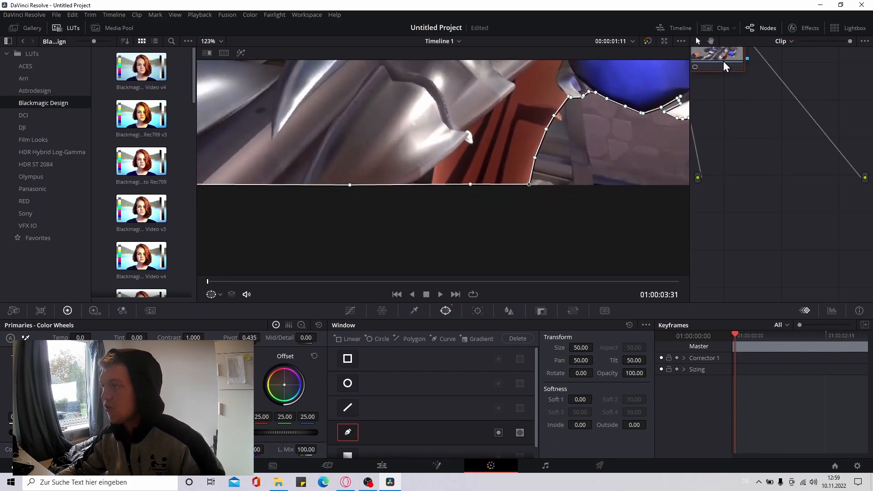
Add an alpha output to the node graph and connect node 01's alpha output to it
{"action": "left_click_drag", "start_coordinate": [722, 63], "coordinate": [772, 118]}
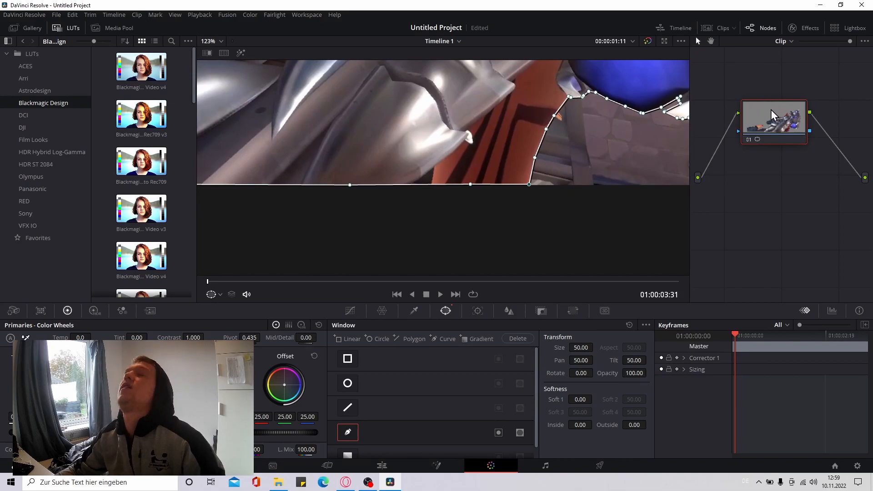
{"action": "scroll", "coordinate": [558, 117], "scroll_direction": "down", "scroll_amount": 3}
{"action": "scroll", "coordinate": [559, 117], "scroll_direction": "down", "scroll_amount": 2}
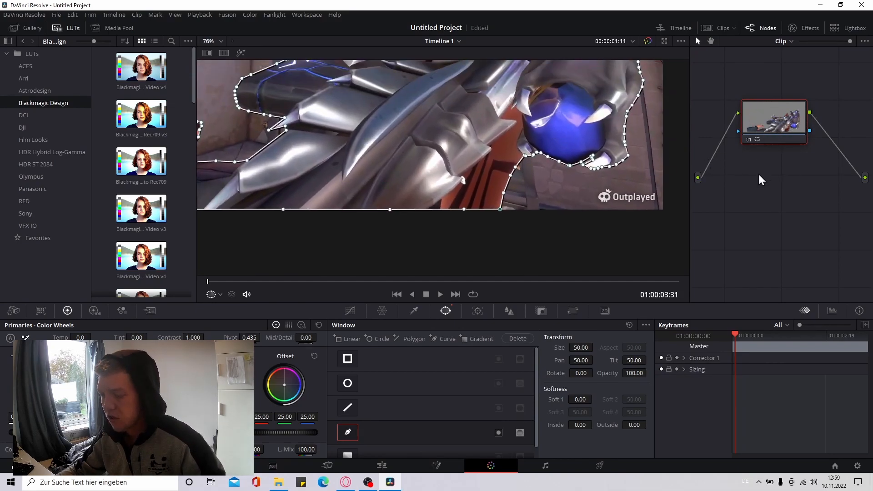
{"action": "right_click", "coordinate": [770, 184]}
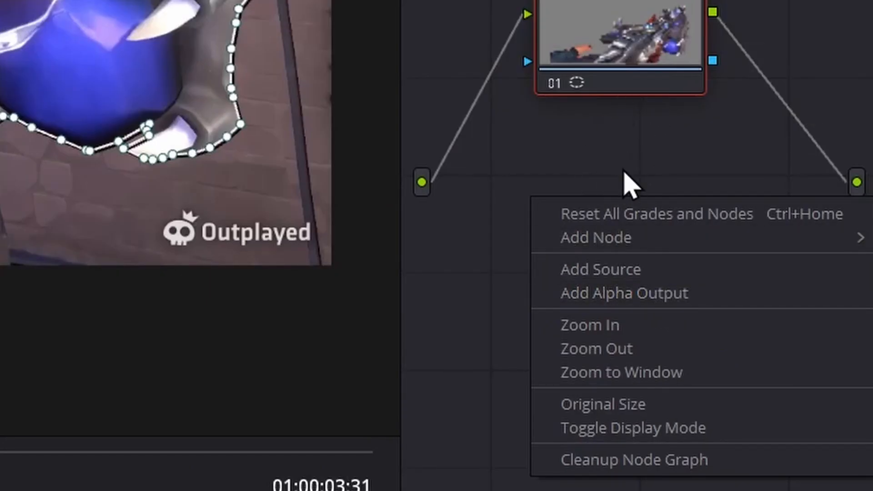
{"action": "left_click", "coordinate": [654, 286]}
{"action": "left_click_drag", "start_coordinate": [857, 230], "coordinate": [711, 59]}
{"action": "scroll", "coordinate": [32, 146], "scroll_direction": "down", "scroll_amount": 4}
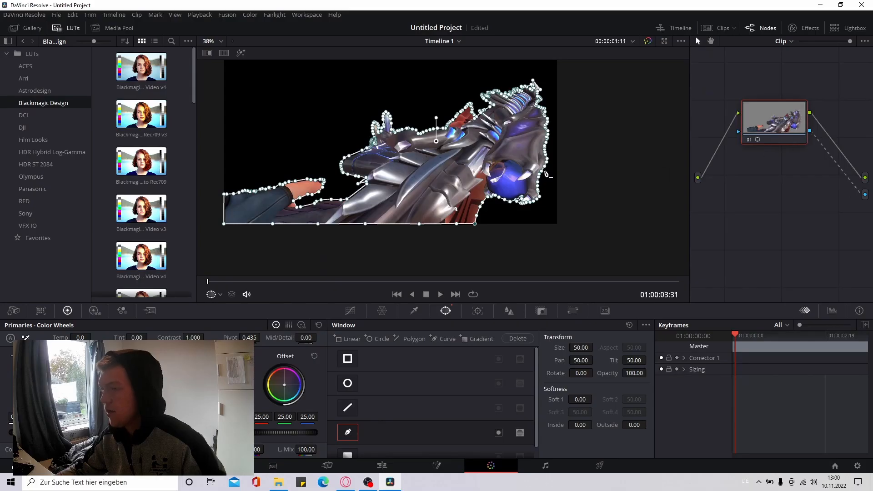
{"action": "scroll", "coordinate": [547, 174], "scroll_direction": "down", "scroll_amount": 4}
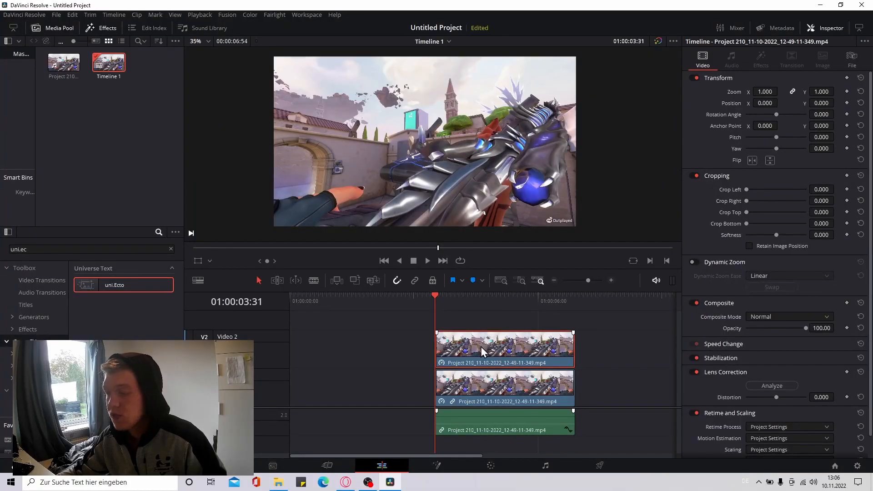
Turn the masked clip on the Video 2 track into a new compound clip, keeping the default name
{"action": "right_click", "coordinate": [450, 348]}
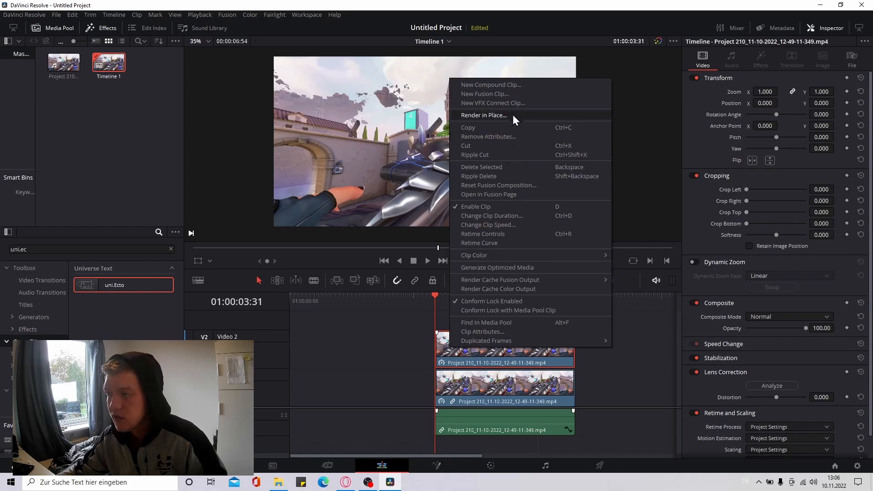
{"action": "left_click", "coordinate": [514, 86]}
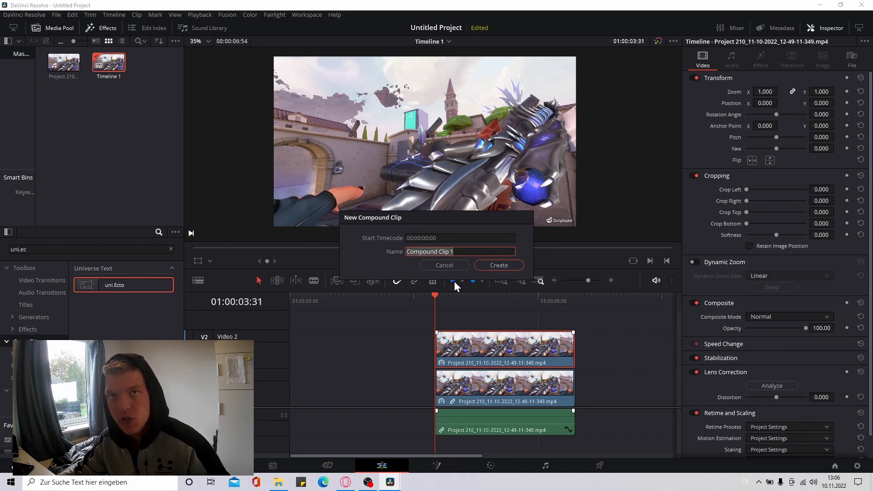
{"action": "left_click", "coordinate": [491, 267]}
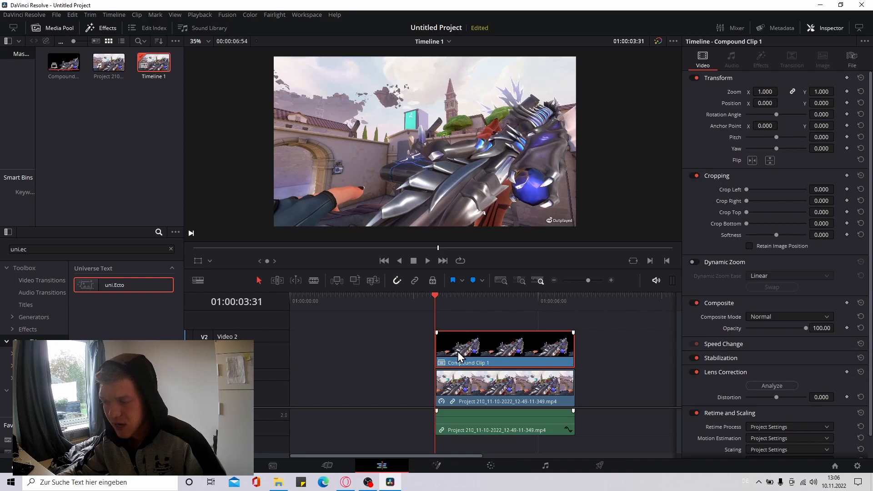
Search the effects for "uni.ecto" and apply uni.Ecto to the compound clip
{"action": "left_click", "coordinate": [171, 249]}
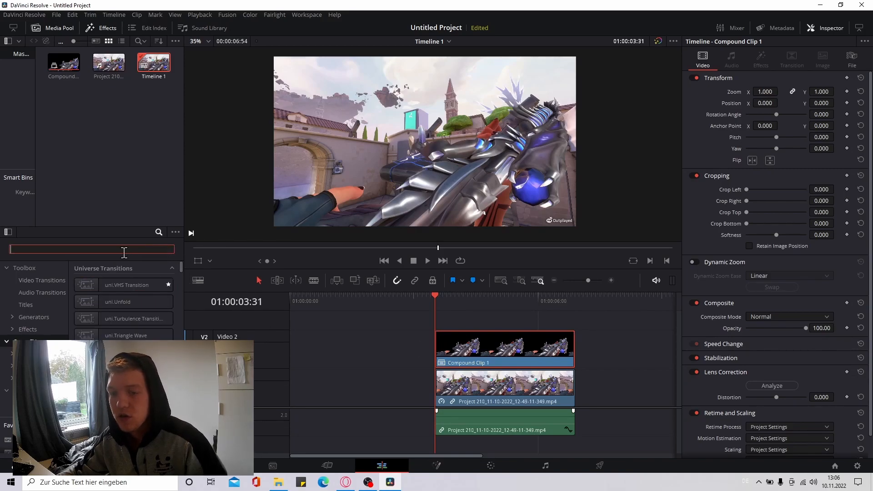
{"action": "type", "text": "uni.ec"}
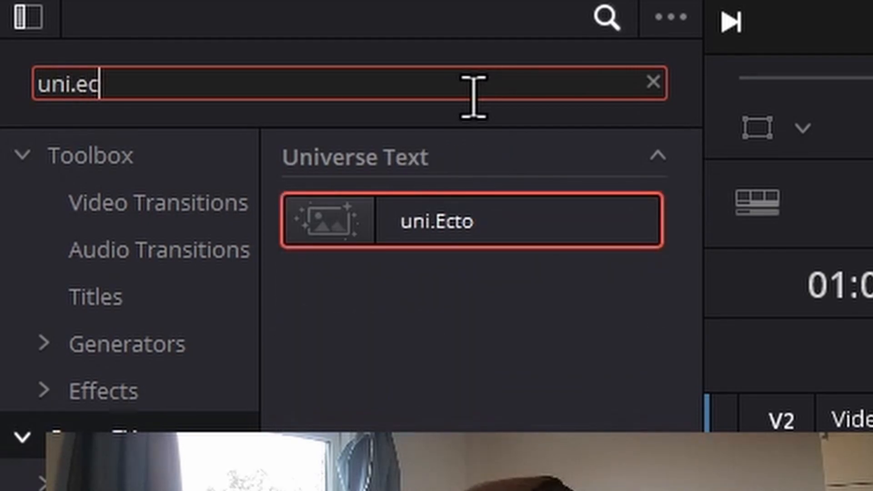
{"action": "type", "text": "to"}
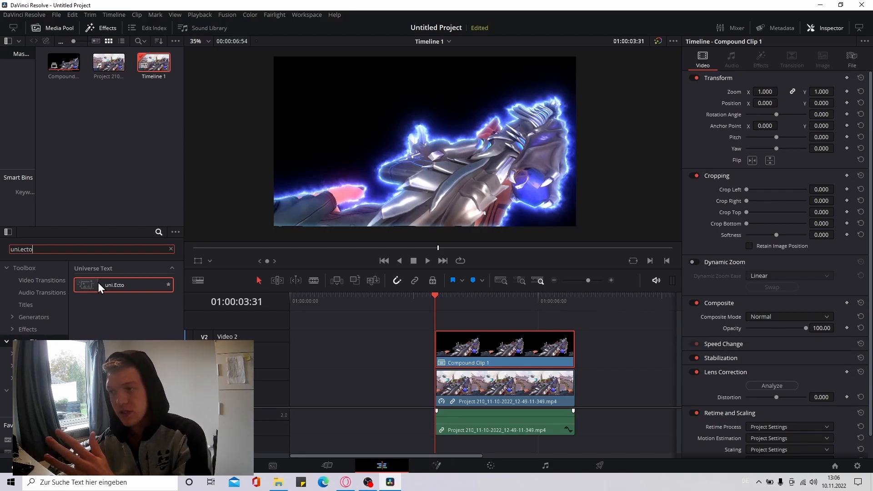
{"action": "left_click_drag", "start_coordinate": [97, 283], "coordinate": [469, 364]}
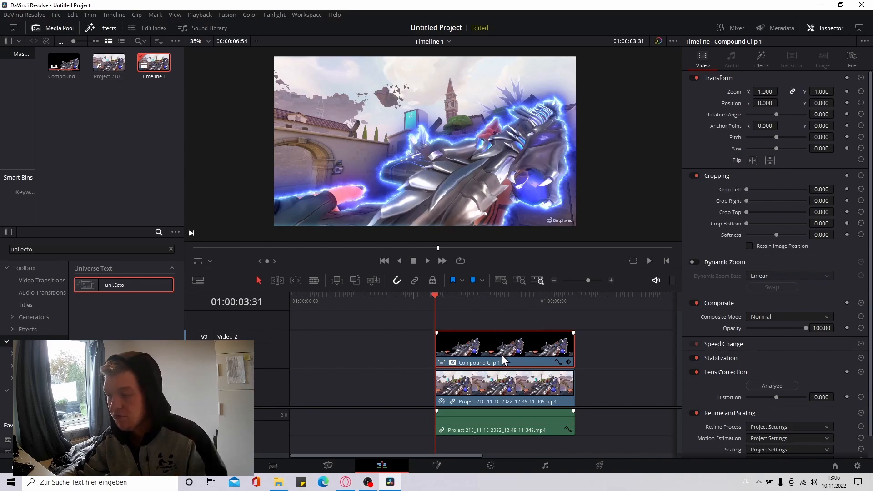
In the uni.Ecto settings of the compound clip, try the Warm, Chroma and The Twinkie color presets
{"action": "left_click", "coordinate": [757, 59]}
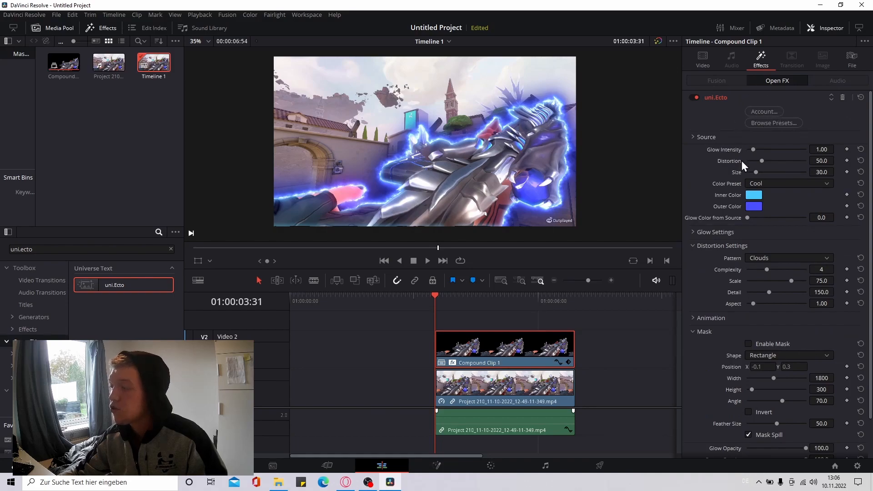
{"action": "left_click", "coordinate": [761, 183]}
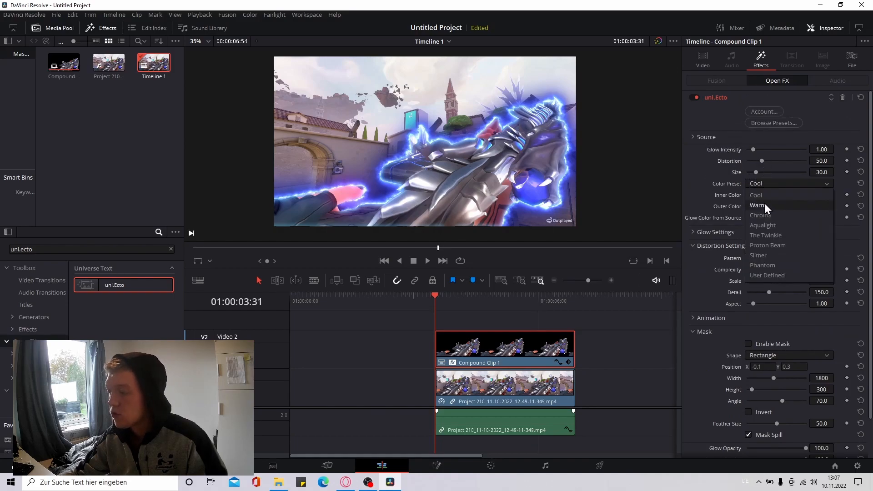
{"action": "left_click", "coordinate": [765, 204]}
{"action": "left_click", "coordinate": [772, 184]}
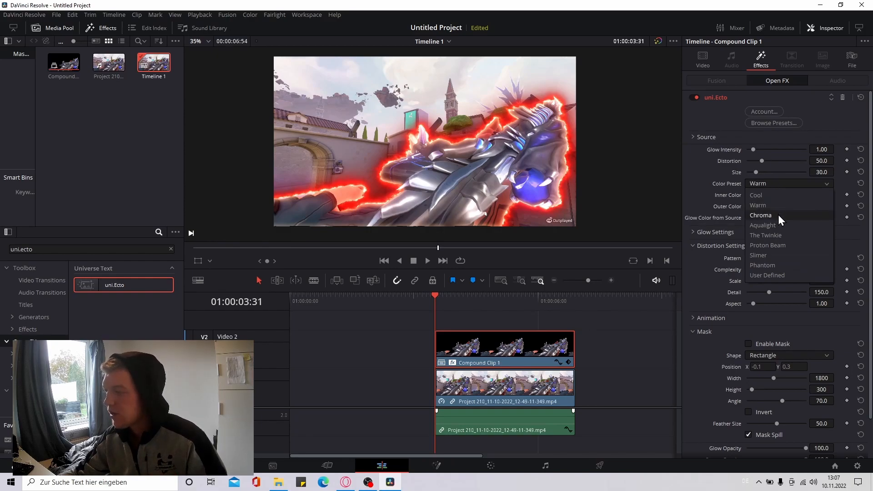
{"action": "left_click", "coordinate": [779, 215]}
{"action": "left_click", "coordinate": [776, 184]}
{"action": "left_click", "coordinate": [773, 234]}
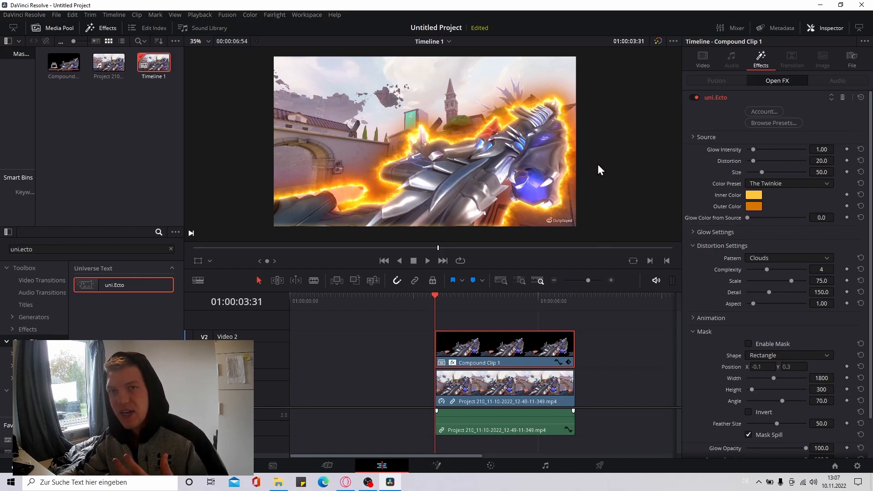
Try the Proton Beam, Slimer and Phantom color presets on the uni.Ecto glow
{"action": "left_click", "coordinate": [767, 183]}
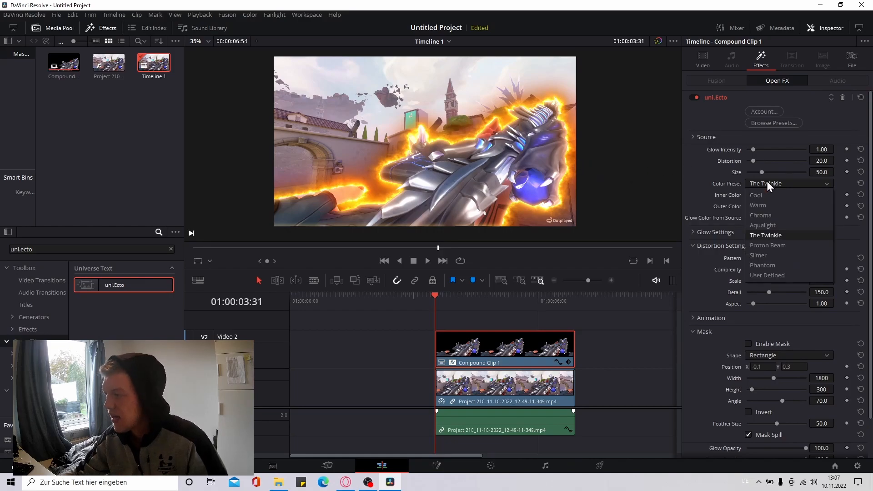
{"action": "left_click", "coordinate": [766, 245]}
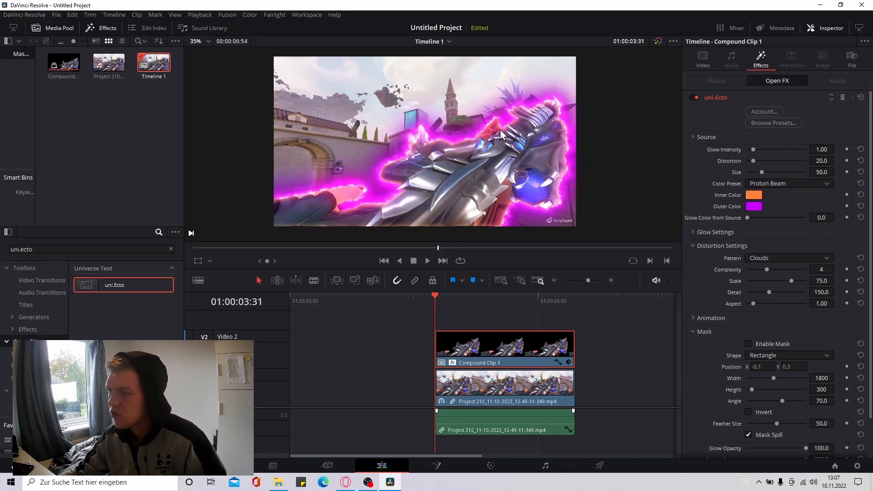
{"action": "left_click", "coordinate": [758, 182]}
{"action": "left_click", "coordinate": [758, 256]}
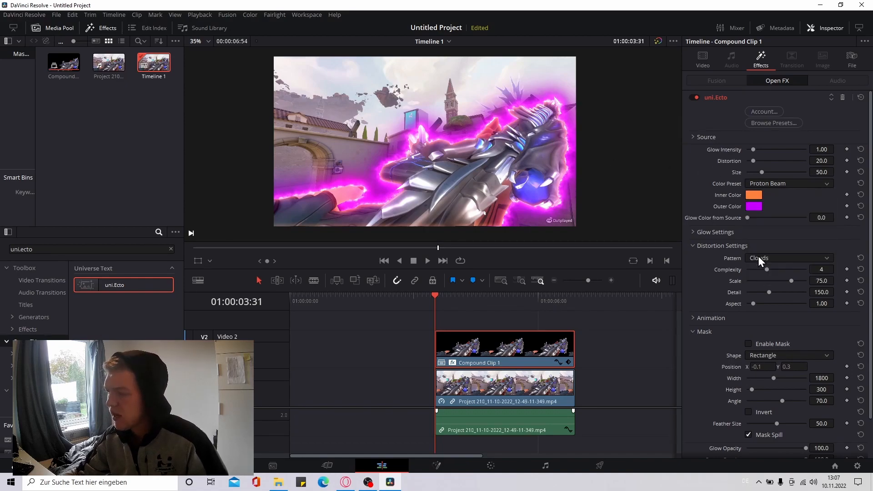
{"action": "left_click", "coordinate": [775, 185]}
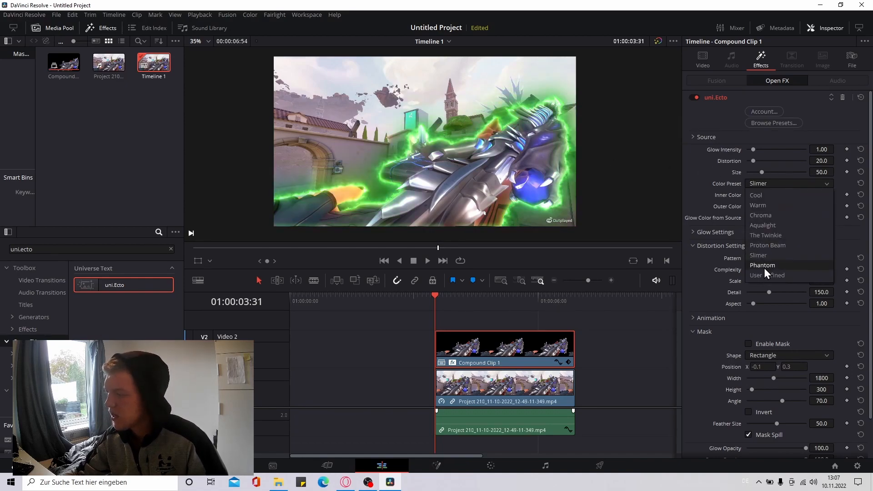
{"action": "left_click", "coordinate": [764, 266]}
Set the glow's color preset to Cool with outer color #0019fd and test a different glow intensity
{"action": "left_click", "coordinate": [757, 184]}
{"action": "left_click", "coordinate": [756, 192]}
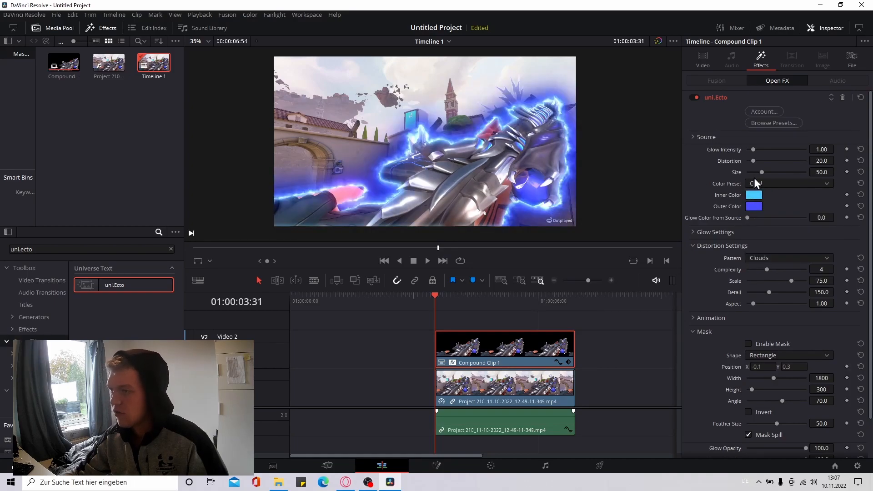
{"action": "left_click", "coordinate": [755, 207]}
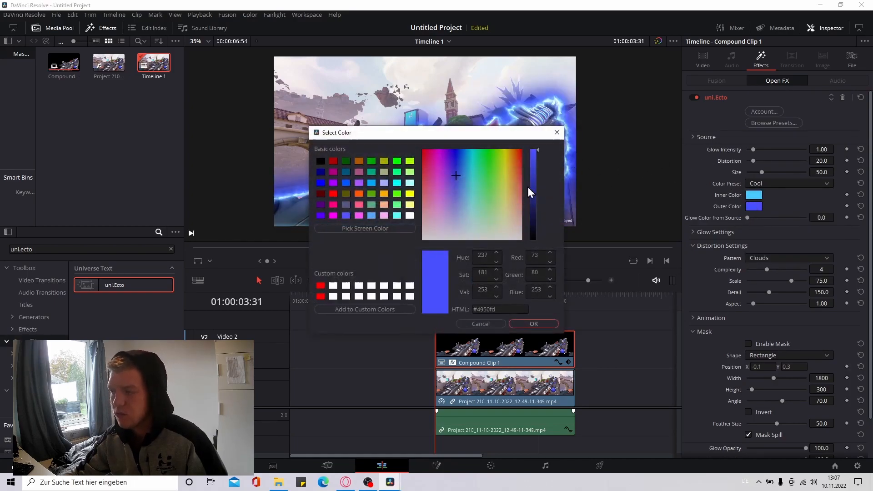
{"action": "left_click_drag", "start_coordinate": [451, 163], "coordinate": [458, 129]}
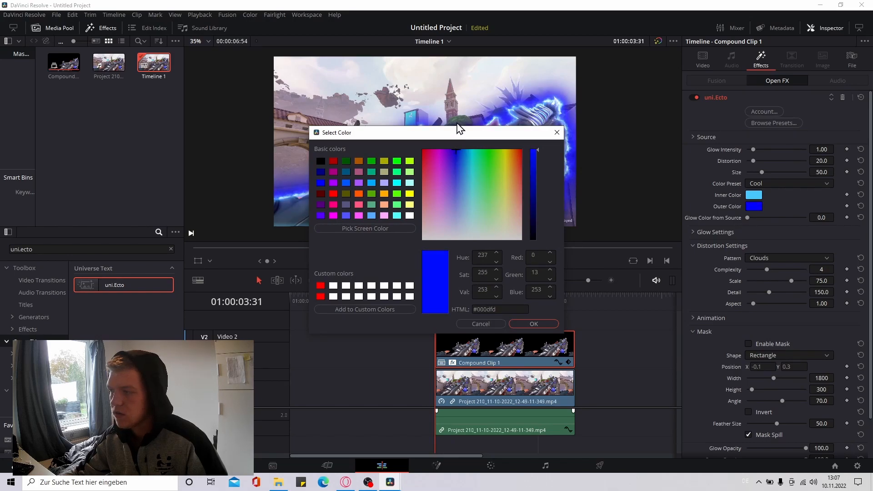
{"action": "left_click", "coordinate": [519, 325]}
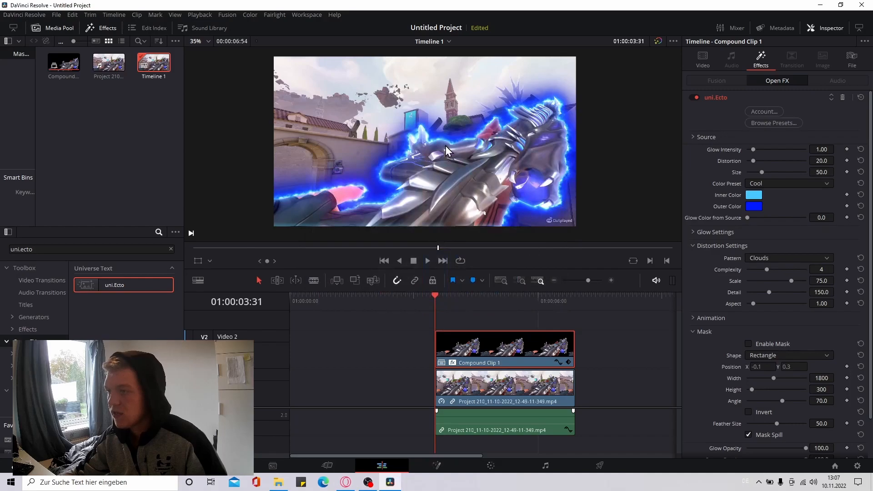
{"action": "mouse_move", "coordinate": [752, 149]}
{"action": "left_mouse_down"}
{"action": "mouse_move", "coordinate": [804, 148]}
{"action": "mouse_move", "coordinate": [767, 156]}
{"action": "mouse_move", "coordinate": [755, 149]}
{"action": "left_mouse_up"}
{"action": "left_click_drag", "start_coordinate": [754, 149], "coordinate": [751, 150]}
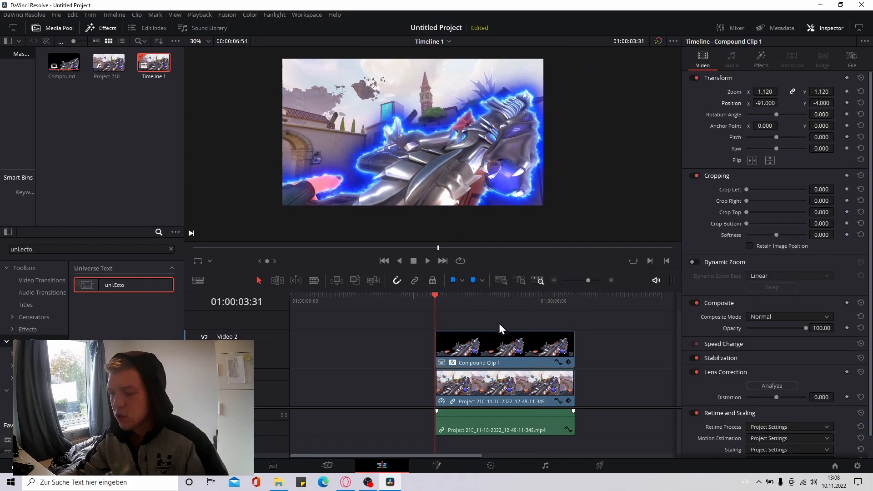
Shift the compound clip later on its track and place the playhead at 01:00:03:47, where only the lower clip plays
{"action": "left_click_drag", "start_coordinate": [487, 347], "coordinate": [514, 341]}
{"action": "left_click", "coordinate": [483, 304]}
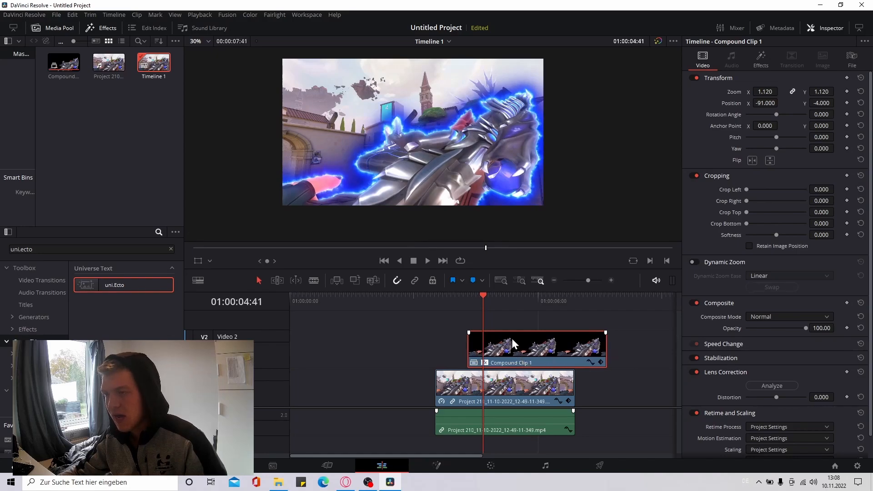
{"action": "left_click", "coordinate": [446, 303]}
Search the effects for "blur", apply a blur to the lower gameplay clip, and realign the compound clip above it
{"action": "left_click", "coordinate": [458, 385]}
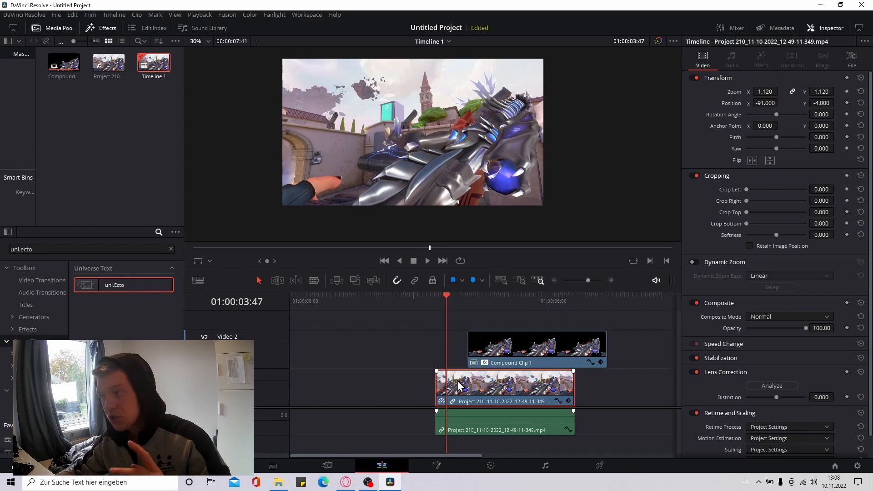
{"action": "left_click", "coordinate": [171, 249]}
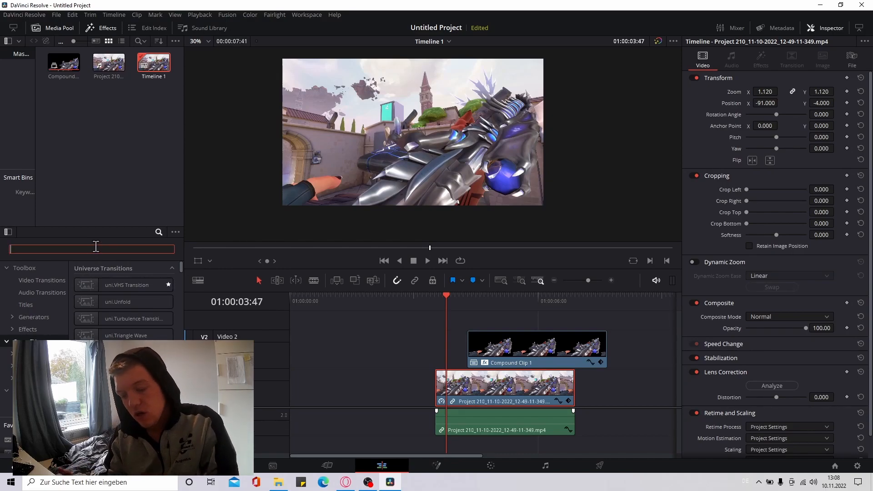
{"action": "type", "text": "blur"}
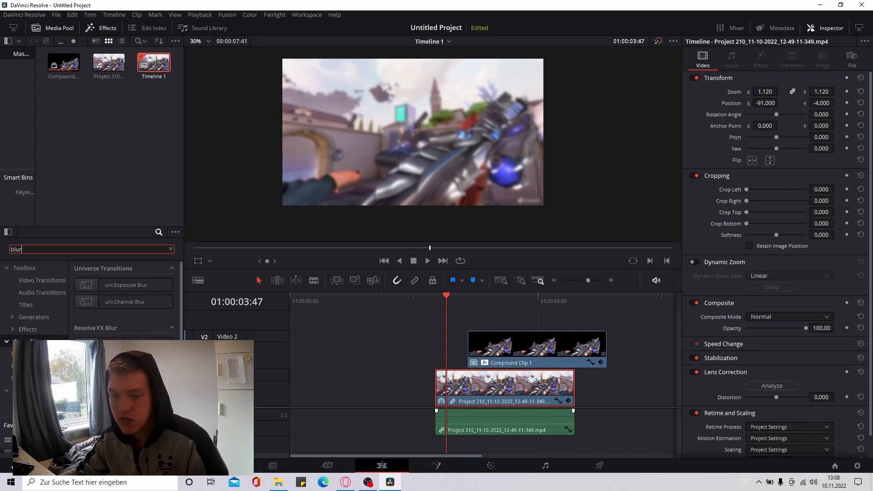
{"action": "left_click_drag", "start_coordinate": [123, 378], "coordinate": [218, 384]}
{"action": "left_click_drag", "start_coordinate": [260, 362], "coordinate": [473, 384]}
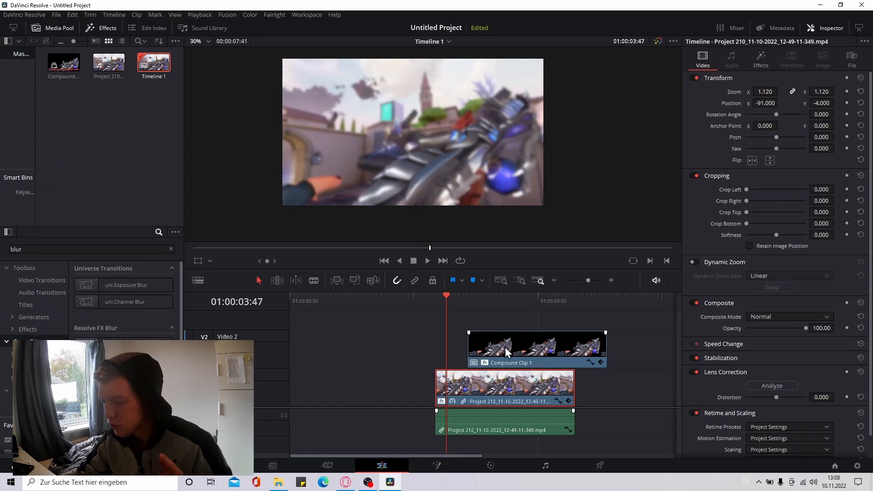
{"action": "left_click_drag", "start_coordinate": [506, 350], "coordinate": [471, 353]}
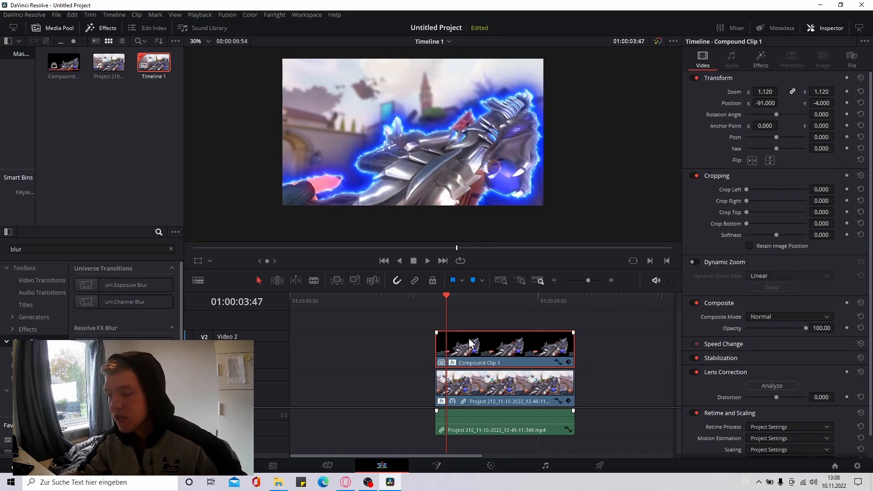
Search the effects for "light" and apply Light Rays to the lower gameplay clip
{"action": "left_click", "coordinate": [511, 325]}
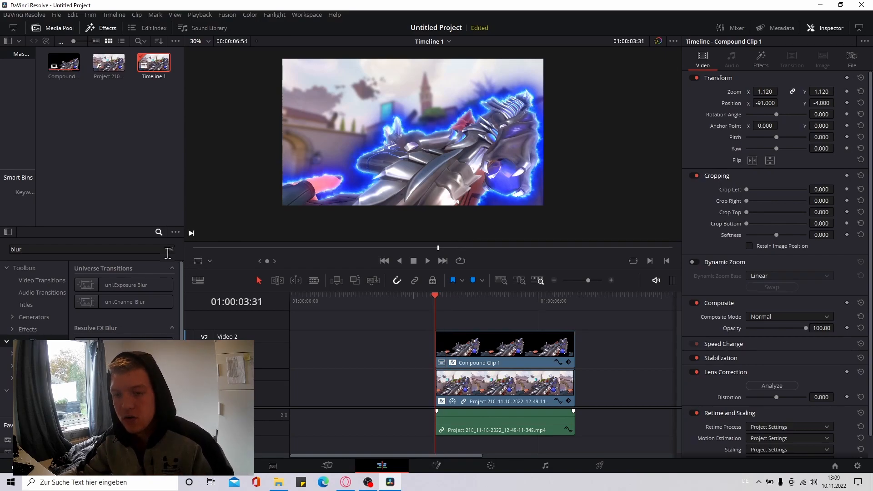
{"action": "left_click", "coordinate": [171, 249]}
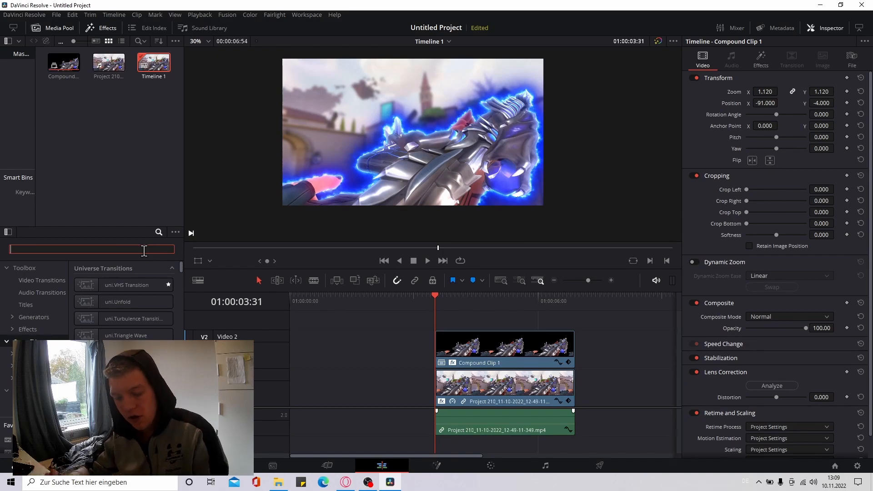
{"action": "type", "text": "light"}
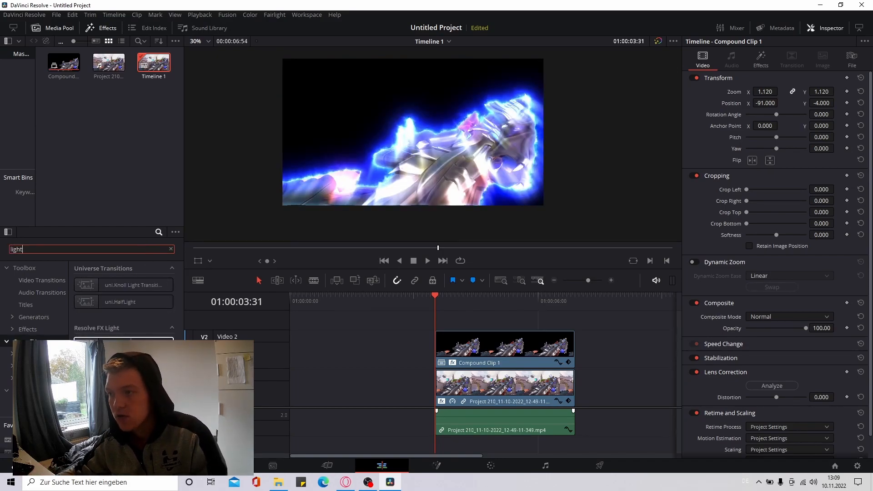
{"action": "left_click_drag", "start_coordinate": [123, 344], "coordinate": [452, 361]}
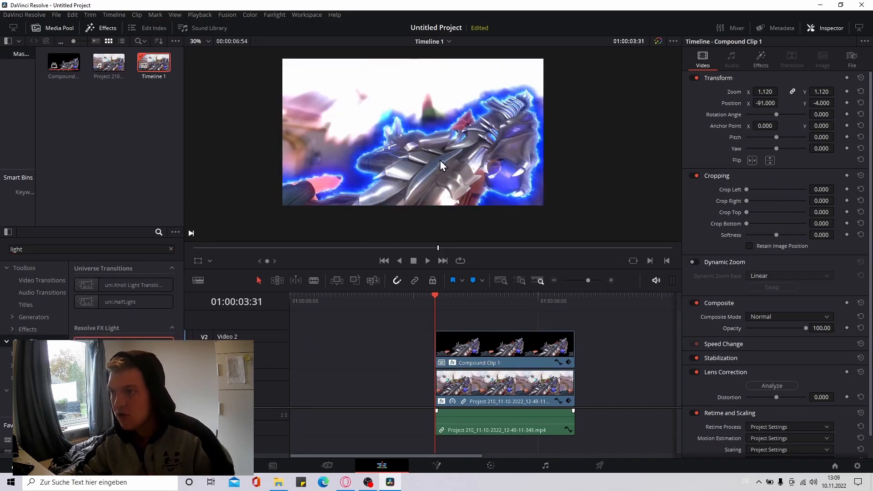
Set the lower clip's Light Rays to source threshold 0.883, length 0.241, soften 0.163, brightness 0.953 and a blue color
{"action": "left_click", "coordinate": [486, 381]}
{"action": "left_click", "coordinate": [758, 66]}
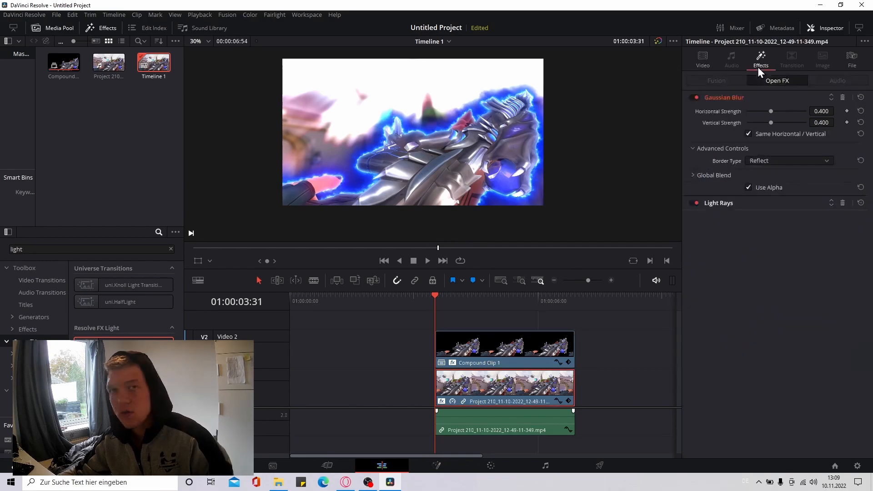
{"action": "left_click", "coordinate": [757, 203]}
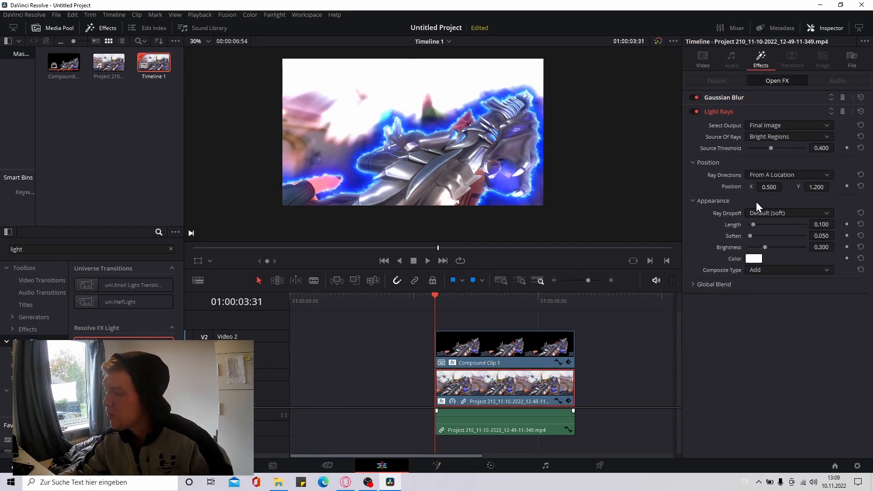
{"action": "left_click_drag", "start_coordinate": [763, 148], "coordinate": [801, 148]}
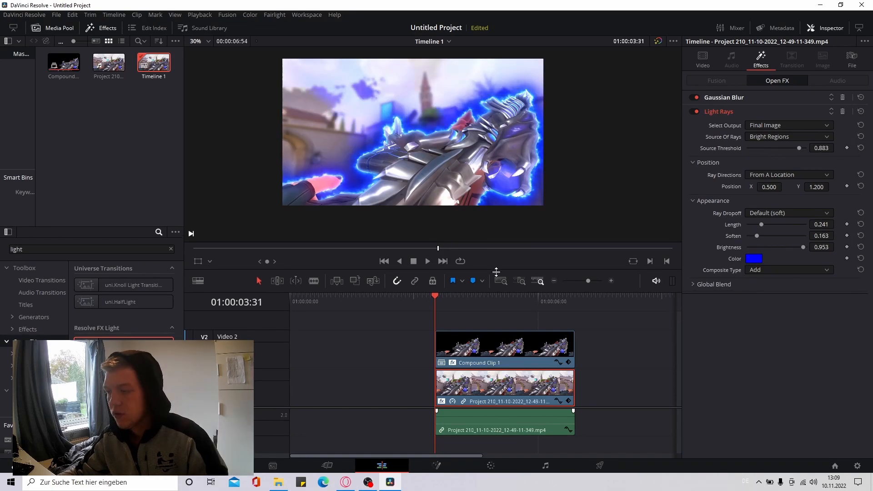
{"action": "left_click_drag", "start_coordinate": [496, 271], "coordinate": [496, 301]}
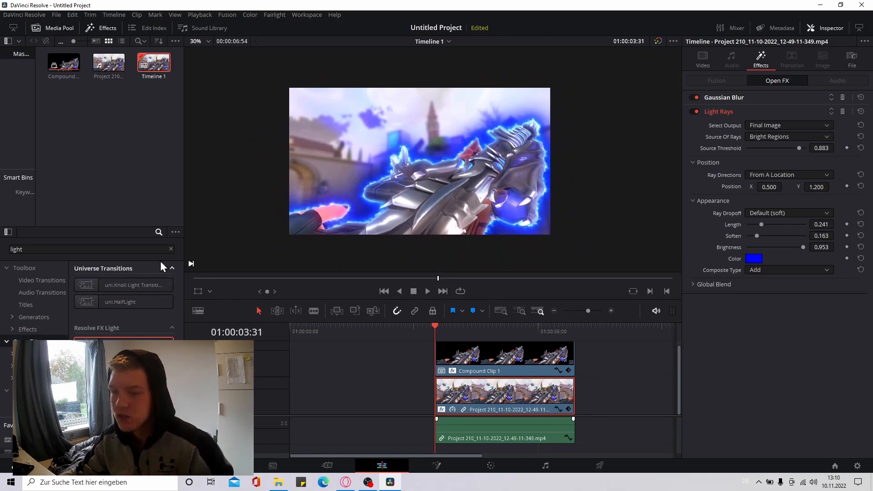
Clear the effects search, preview the Overlay 1 video from the All overlays folder in File Explorer, and return to DaVinci Resolve
{"action": "left_click", "coordinate": [171, 249]}
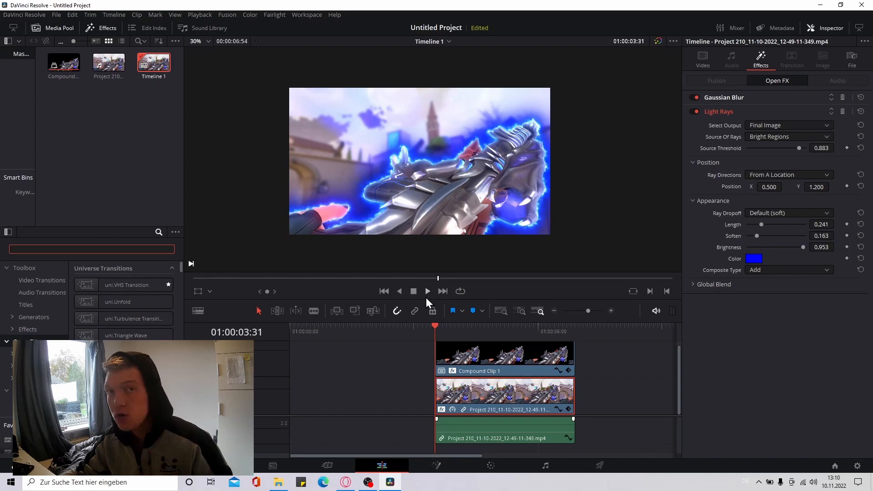
{"action": "left_click", "coordinate": [345, 482]}
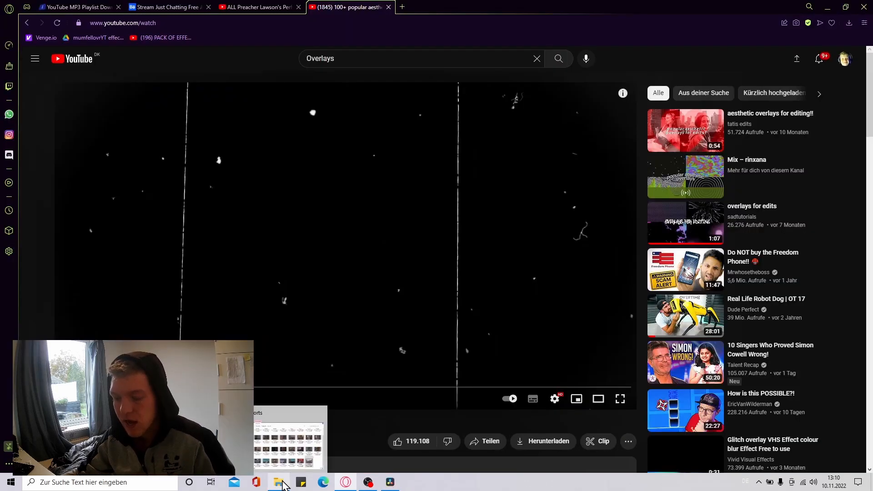
{"action": "left_click", "coordinate": [281, 483]}
{"action": "left_click", "coordinate": [174, 198]}
{"action": "left_click", "coordinate": [356, 313]}
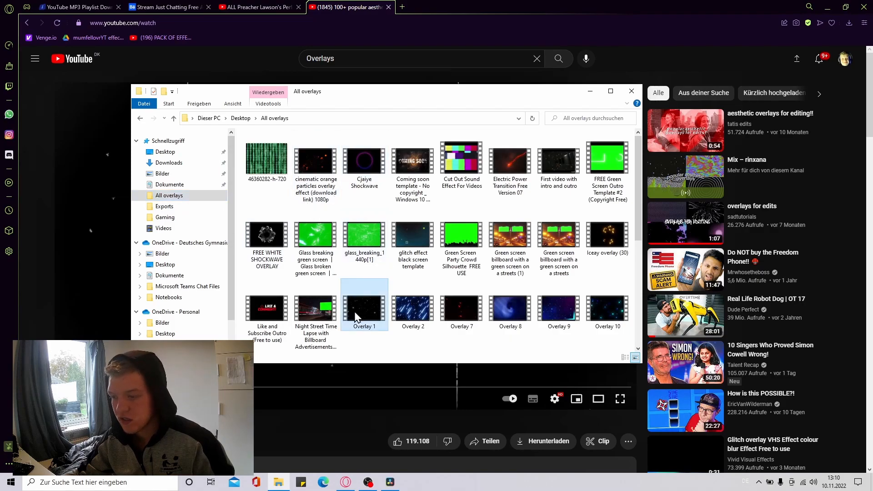
{"action": "double_click", "coordinate": [355, 312]}
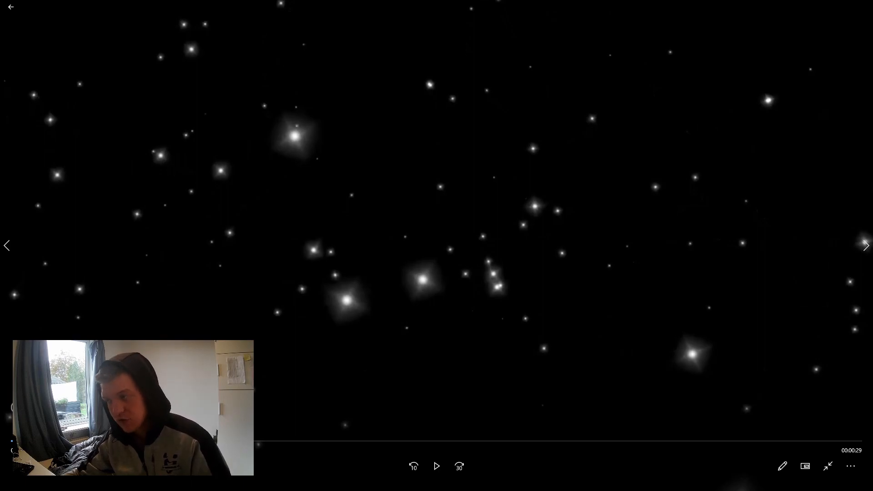
{"action": "left_click", "coordinate": [862, 7]}
{"action": "left_click", "coordinate": [390, 484]}
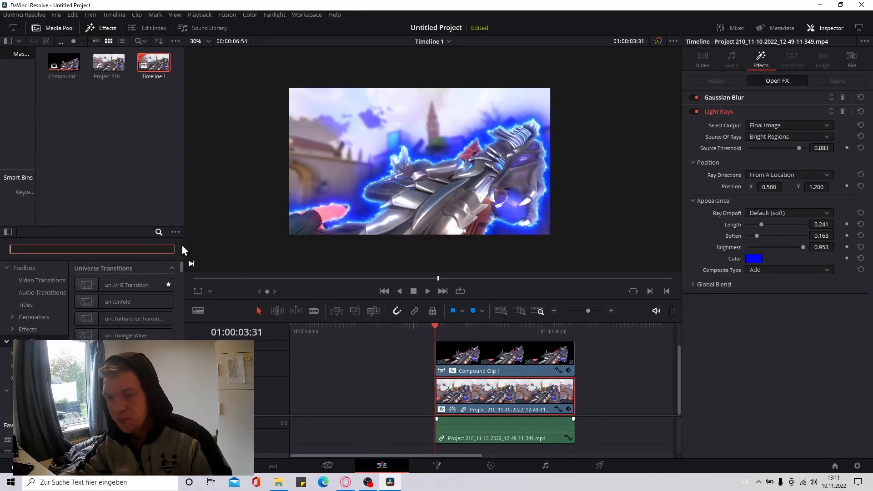
Import Overlay 1 from the All overlays folder into the media pool and load it in the source viewer
{"action": "left_click", "coordinate": [278, 482]}
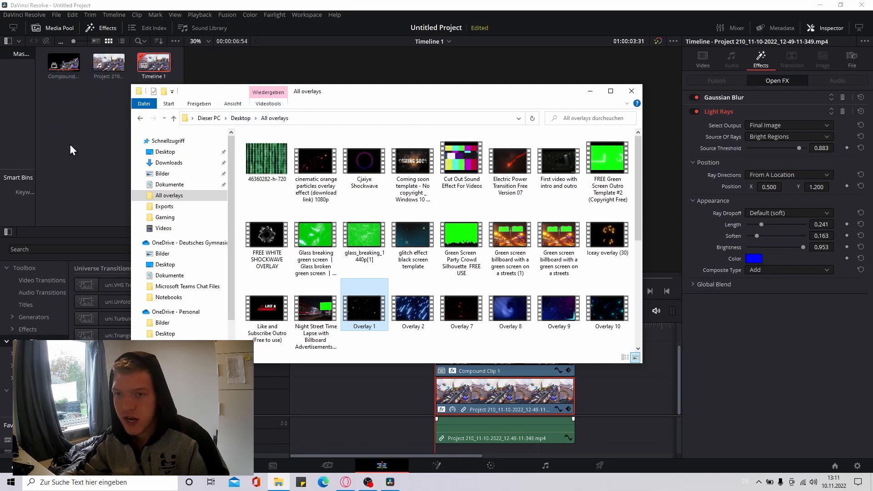
{"action": "left_click_drag", "start_coordinate": [70, 144], "coordinate": [72, 144]}
{"action": "left_click", "coordinate": [94, 139]}
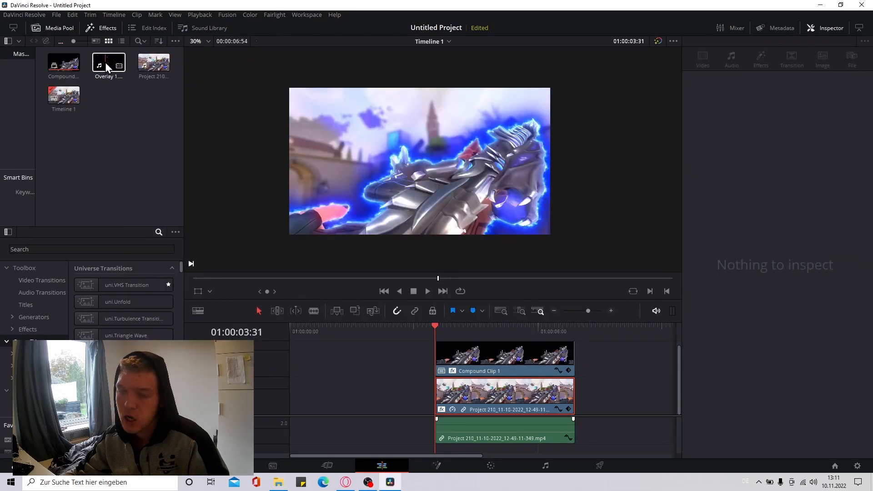
{"action": "double_click", "coordinate": [105, 62]}
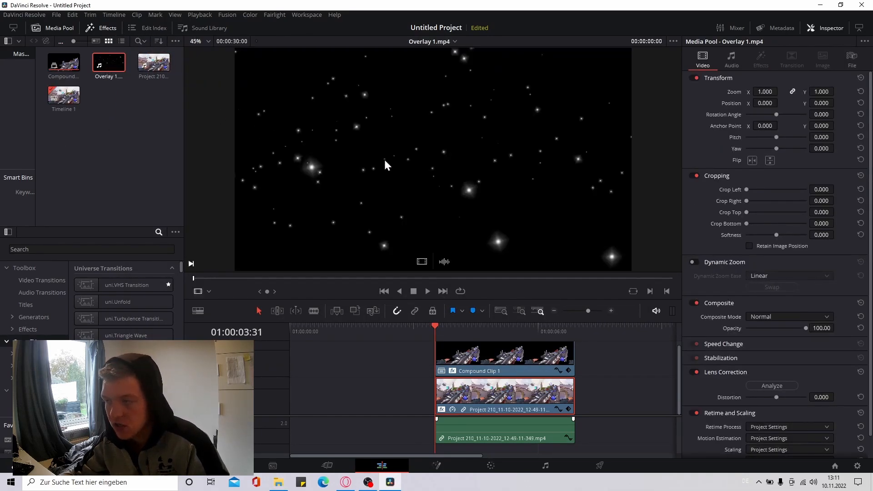
Place only the video of Overlay 1 on a new track above the compound clip, starting at 01:00:03:31
{"action": "left_click_drag", "start_coordinate": [484, 254], "coordinate": [599, 360]}
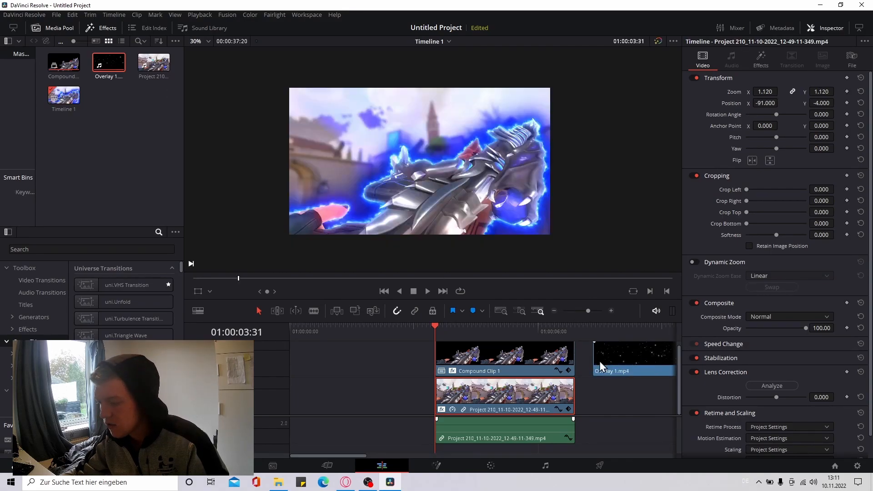
{"action": "left_click_drag", "start_coordinate": [360, 456], "coordinate": [389, 456]}
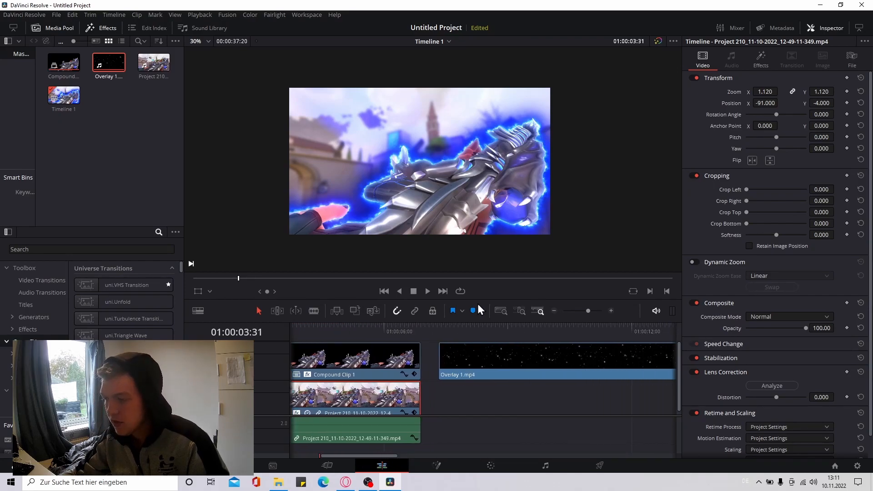
{"action": "left_click_drag", "start_coordinate": [481, 359], "coordinate": [365, 456]}
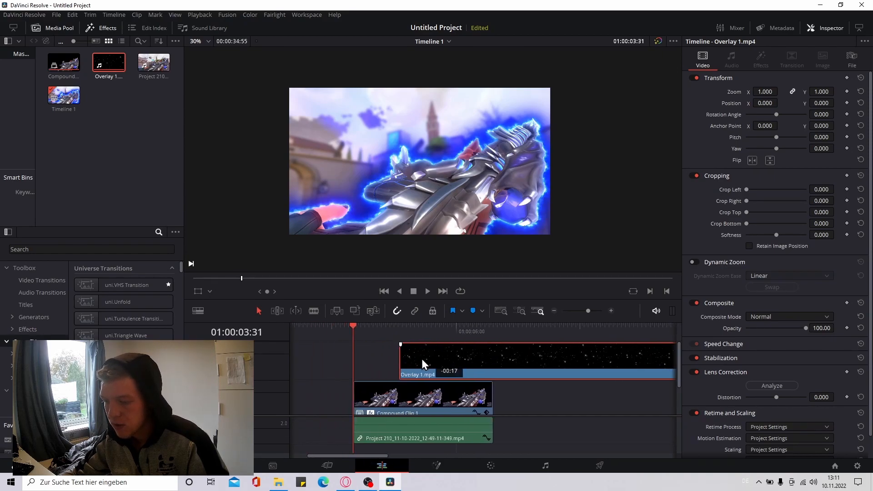
{"action": "left_click_drag", "start_coordinate": [422, 358], "coordinate": [389, 360]}
Set the composite mode of the Overlay 1 clip to Add
{"action": "scroll", "coordinate": [389, 203], "scroll_direction": "up", "scroll_amount": 2}
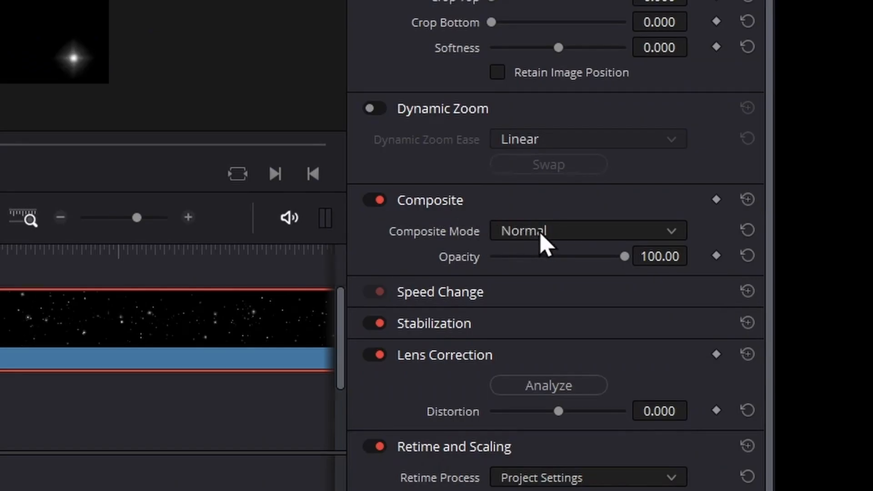
{"action": "left_click", "coordinate": [768, 316]}
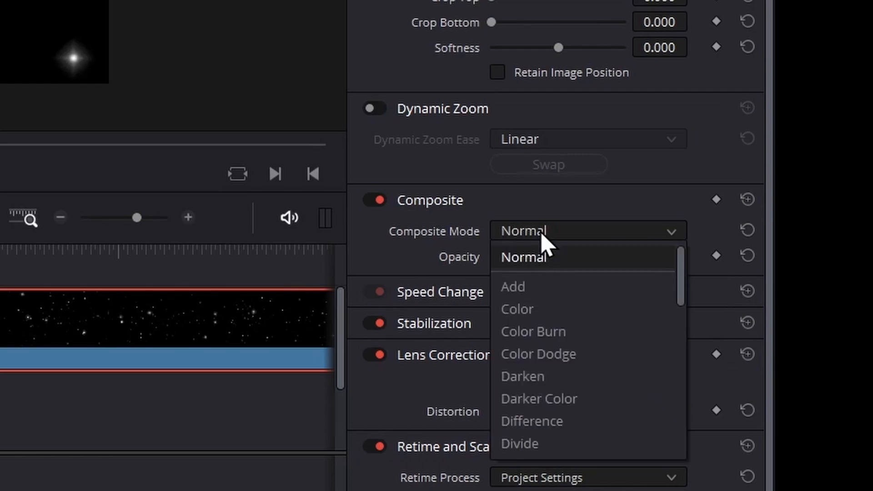
{"action": "left_click", "coordinate": [577, 291]}
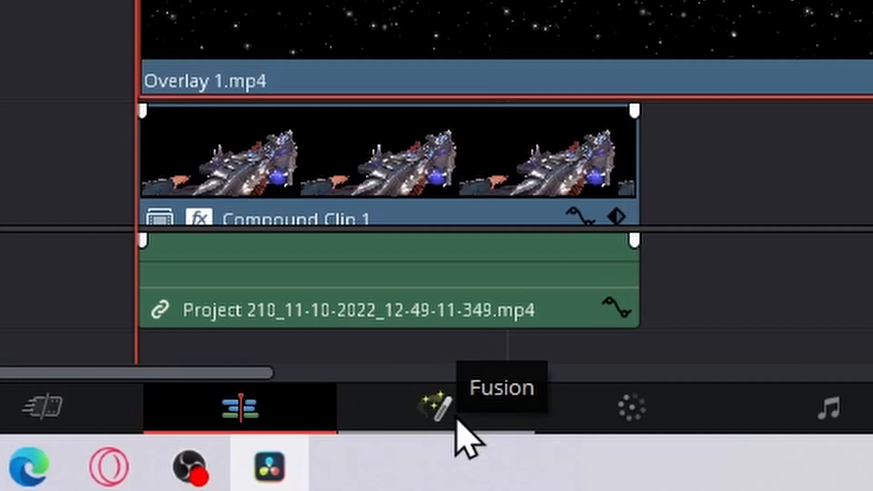
Open the overlay clip in Fusion and insert a Color Corrector (CC) node between its media input and MediaOut1
{"action": "left_click", "coordinate": [458, 420]}
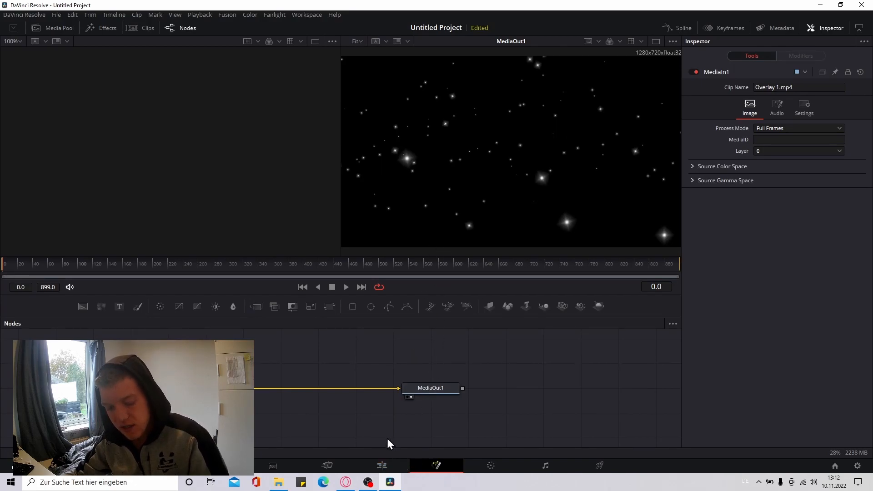
{"action": "key", "text": "shift+space"}
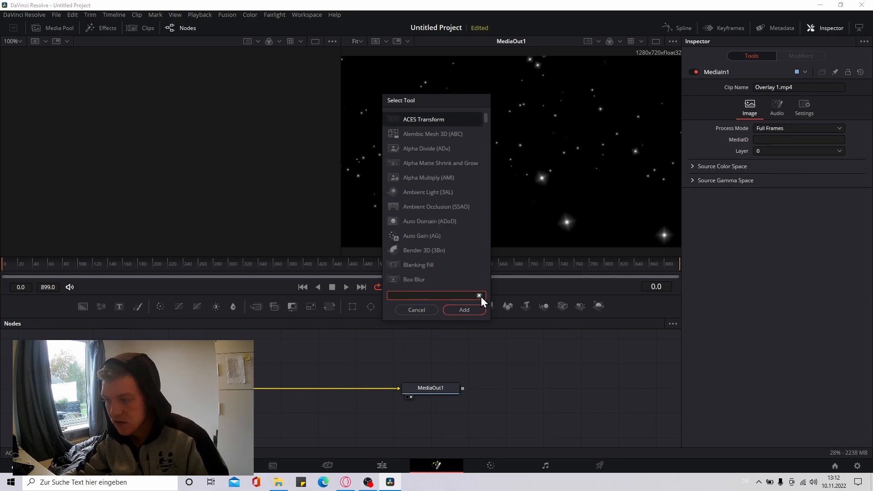
{"action": "type", "text": "cc"}
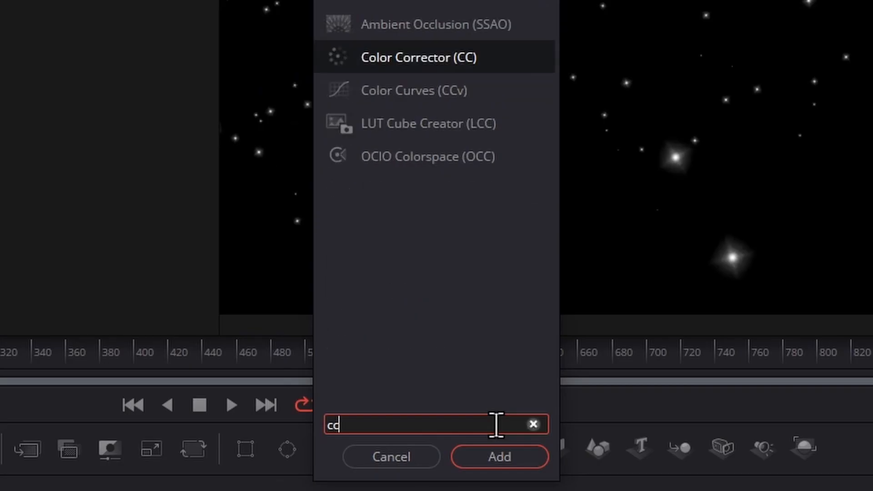
{"action": "left_click", "coordinate": [504, 459]}
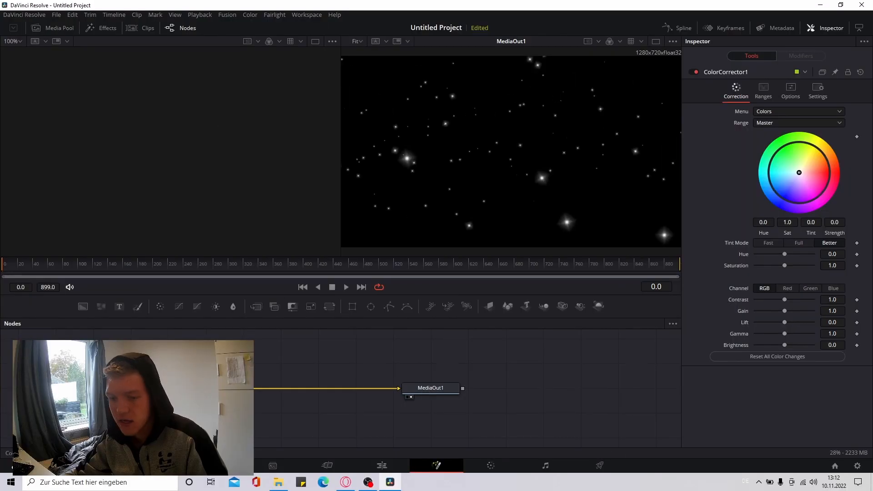
{"action": "mouse_move", "coordinate": [173, 388]}
{"action": "left_mouse_down"}
{"action": "mouse_move", "coordinate": [182, 359]}
{"action": "mouse_move", "coordinate": [182, 385]}
{"action": "left_mouse_up"}
Tint the overlay's stars blue with the Color Corrector's color wheel, keeping contrast at 1.0, and return to the Edit page
{"action": "left_click_drag", "start_coordinate": [798, 172], "coordinate": [782, 197]}
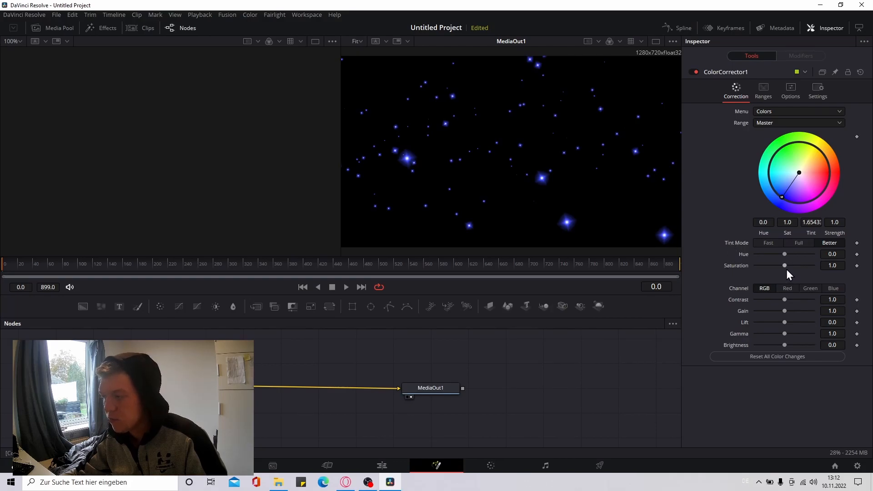
{"action": "mouse_move", "coordinate": [784, 299]}
{"action": "left_mouse_down"}
{"action": "mouse_move", "coordinate": [811, 296]}
{"action": "mouse_move", "coordinate": [789, 299]}
{"action": "left_mouse_up"}
{"action": "left_click", "coordinate": [785, 303]}
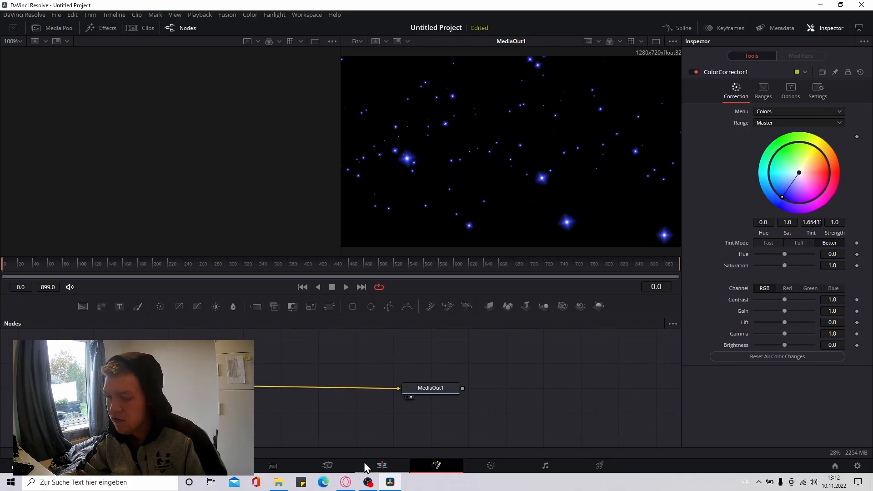
{"action": "left_click", "coordinate": [381, 465]}
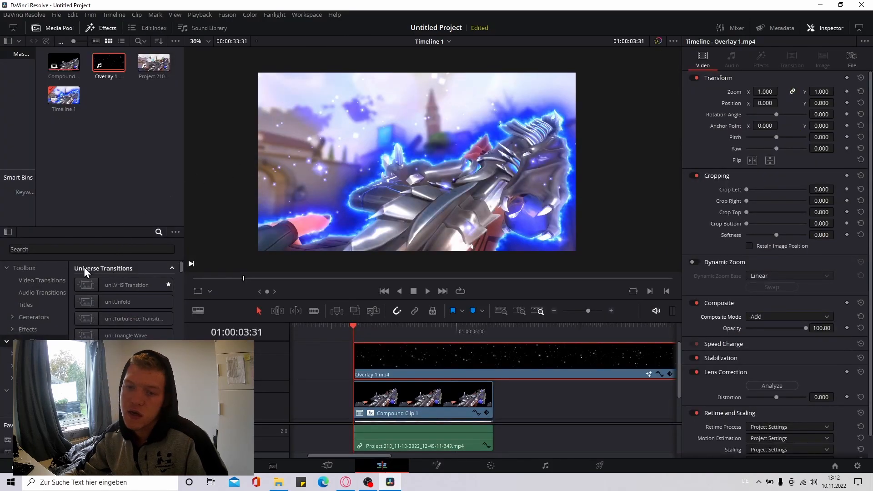
Add a Text+ title on a new track above the overlay clip, starting at 01:00:03:31
{"action": "left_click", "coordinate": [34, 303]}
{"action": "left_click", "coordinate": [60, 250]}
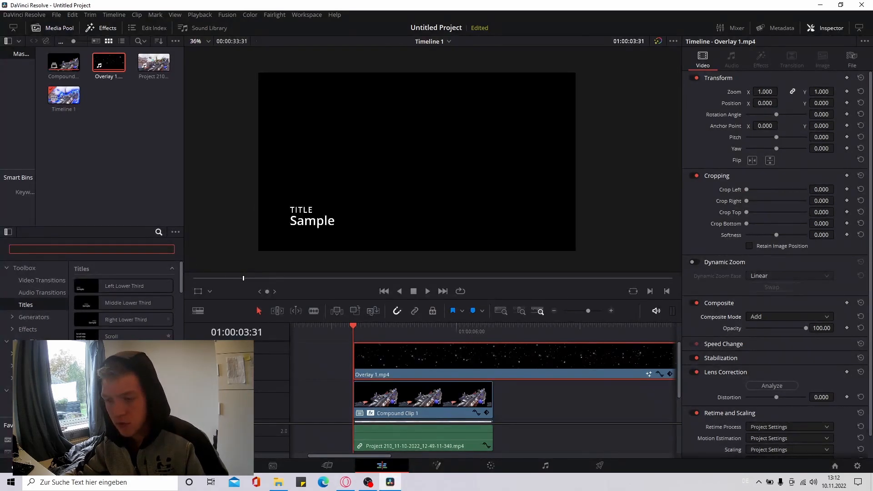
{"action": "left_click_drag", "start_coordinate": [455, 299], "coordinate": [455, 146]}
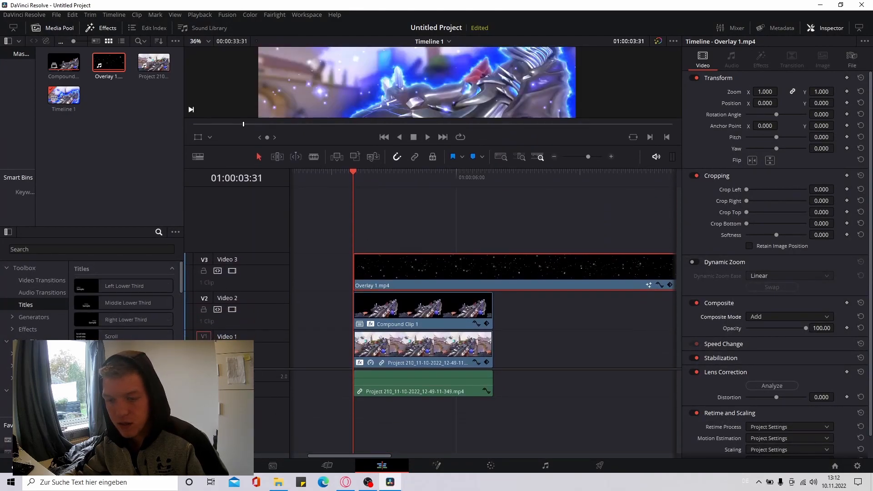
{"action": "left_click_drag", "start_coordinate": [123, 369], "coordinate": [354, 226]}
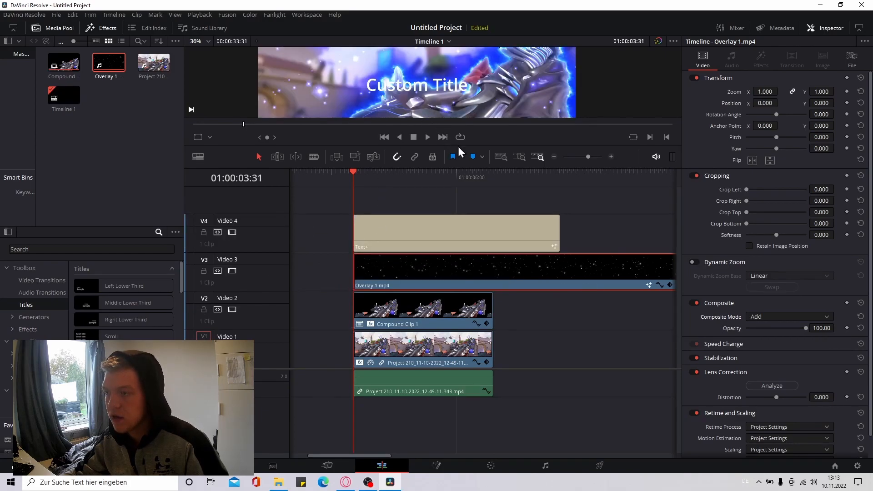
{"action": "left_click_drag", "start_coordinate": [476, 144], "coordinate": [490, 327]}
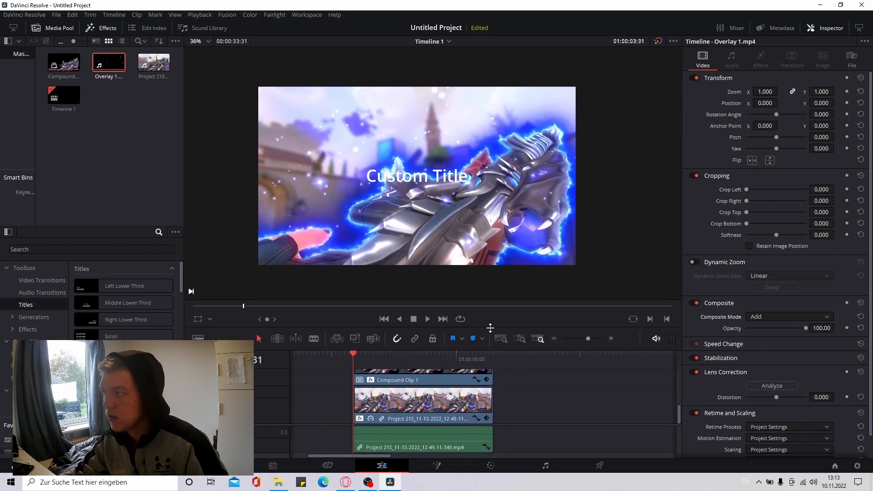
Replace the Text+ title's placeholder text with "I'll Be Okay"
{"action": "scroll", "coordinate": [485, 389], "scroll_direction": "up", "scroll_amount": 3}
{"action": "left_click", "coordinate": [492, 389]}
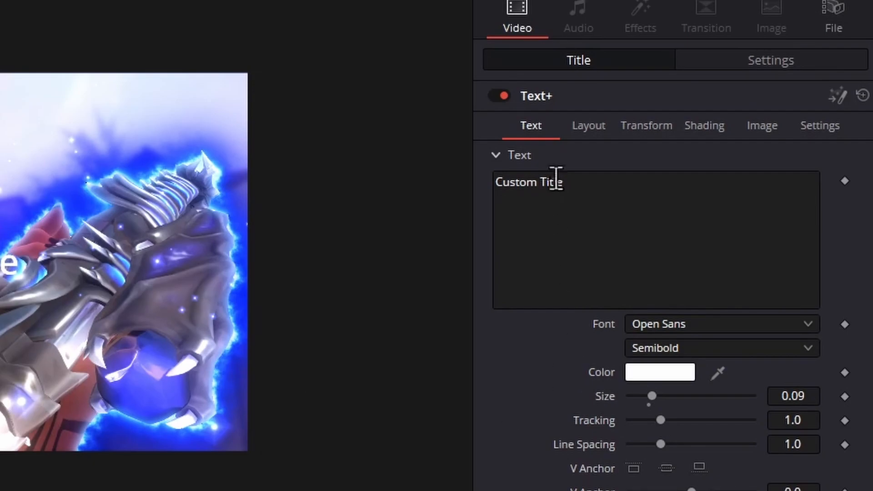
{"action": "left_click_drag", "start_coordinate": [566, 187], "coordinate": [484, 187]}
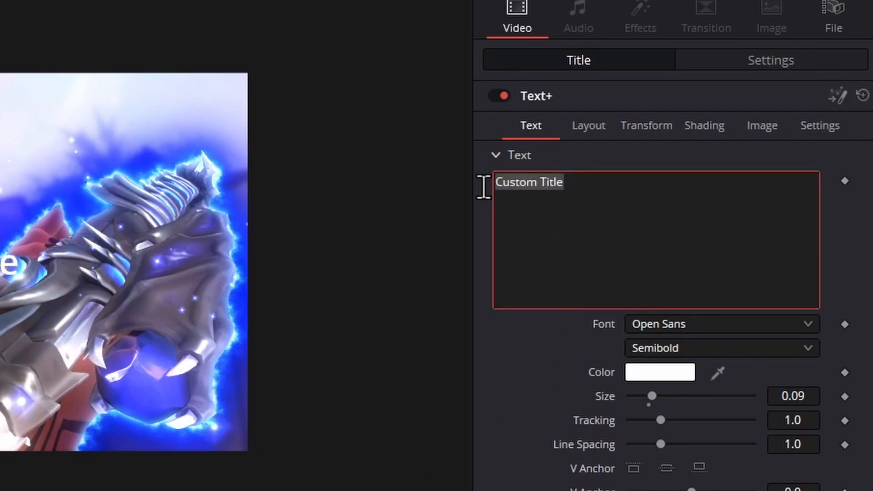
{"action": "type", "text": "I'll Be Okay"}
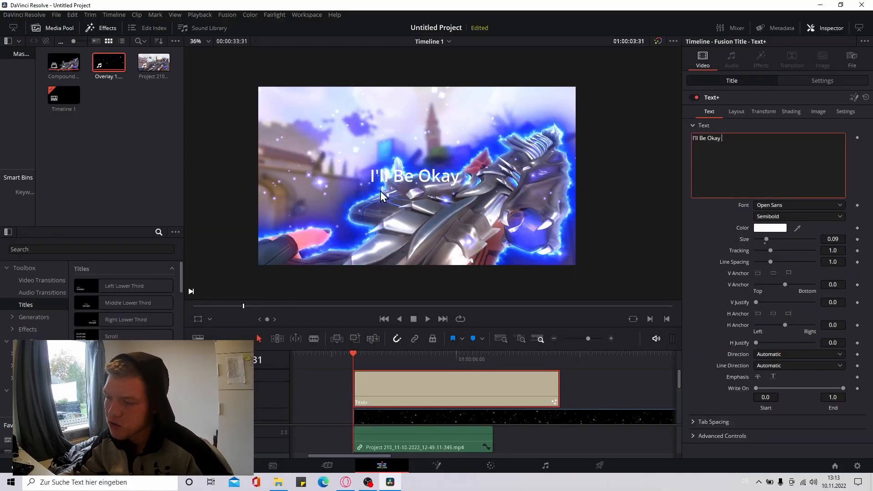
Set the "I'll Be Okay" title's font to Pristina
{"action": "left_click", "coordinate": [779, 206]}
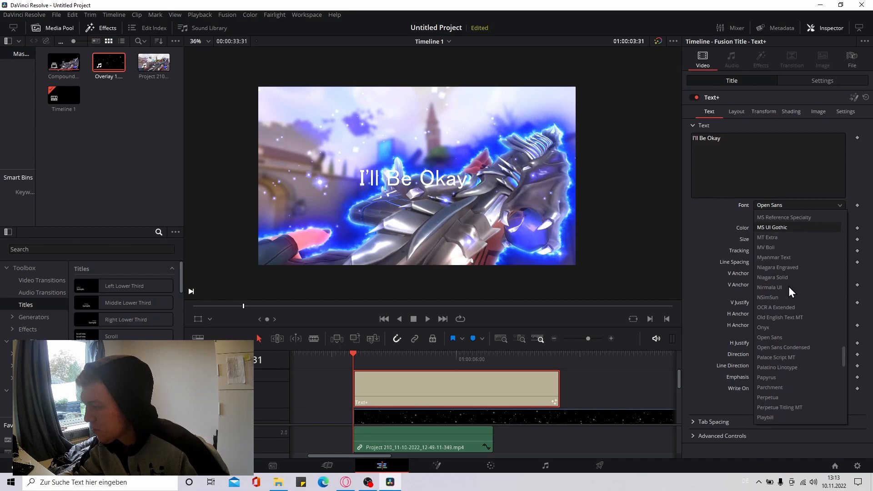
{"action": "scroll", "coordinate": [790, 318], "scroll_direction": "down", "scroll_amount": 3}
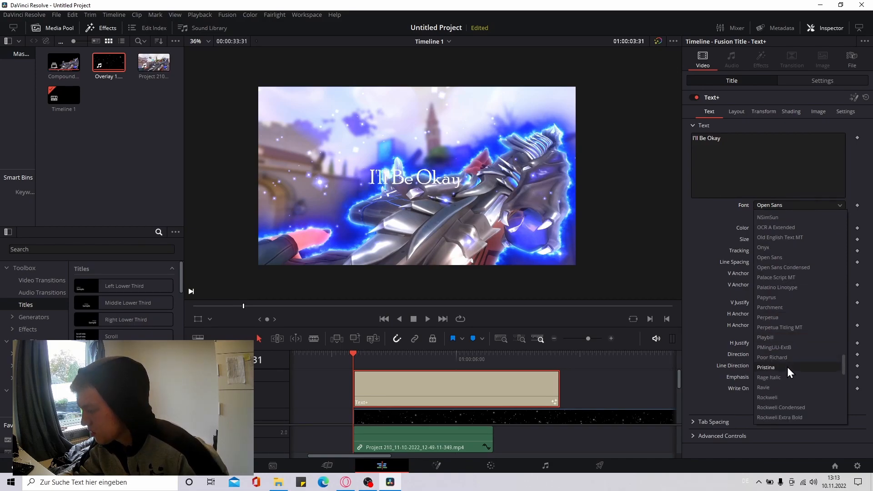
{"action": "left_click", "coordinate": [787, 367]}
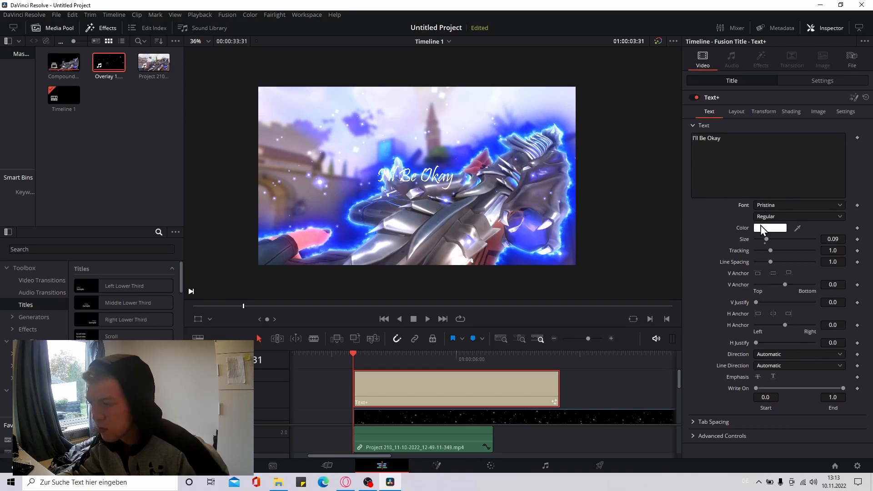
Color the "I'll Be Okay" title blue and enlarge its text size to 0.3071
{"action": "left_click", "coordinate": [773, 229]}
{"action": "left_click", "coordinate": [462, 162]}
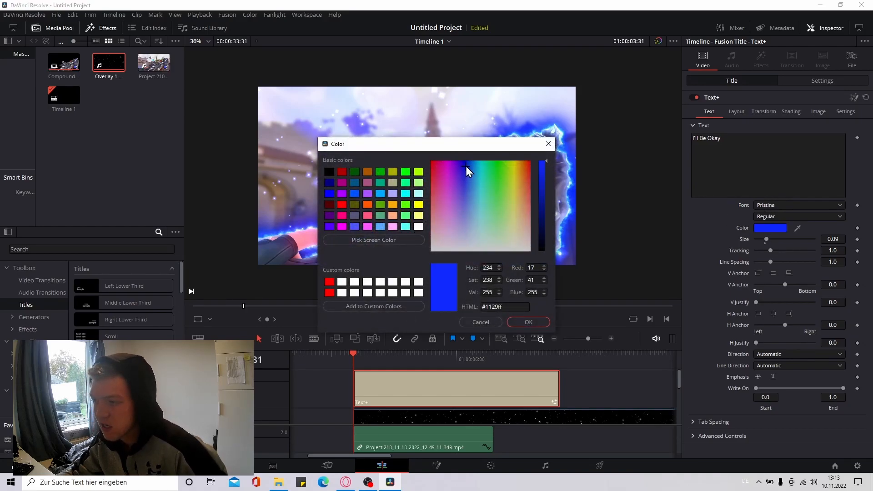
{"action": "left_click", "coordinate": [528, 323]}
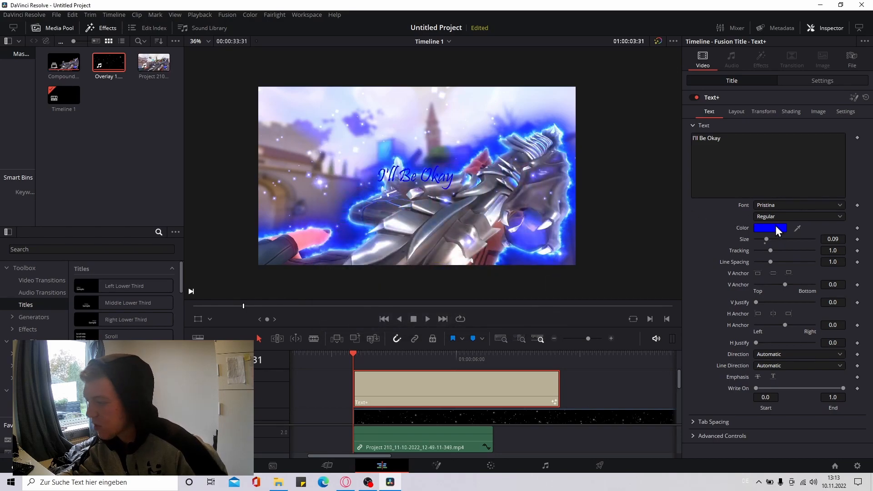
{"action": "left_click_drag", "start_coordinate": [770, 241], "coordinate": [794, 238]}
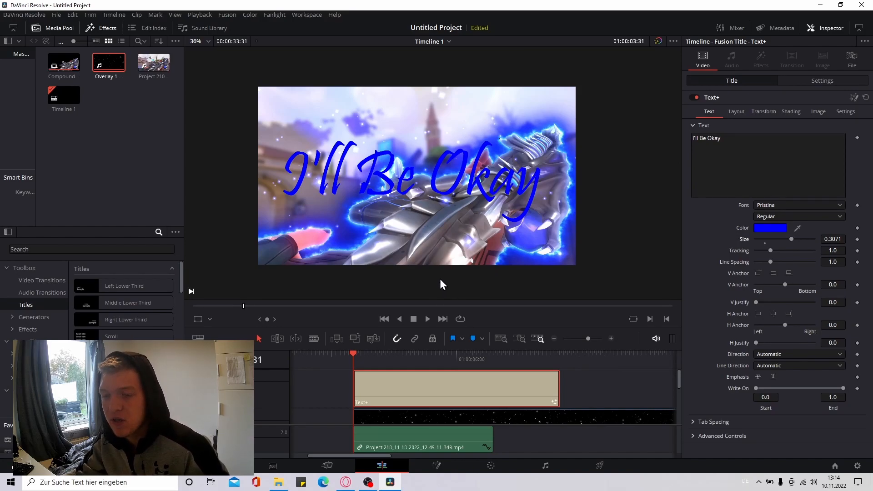
Duplicate the Text+ title onto a new Video 5 track directly above the original, at the same start time
{"action": "left_click", "coordinate": [574, 391]}
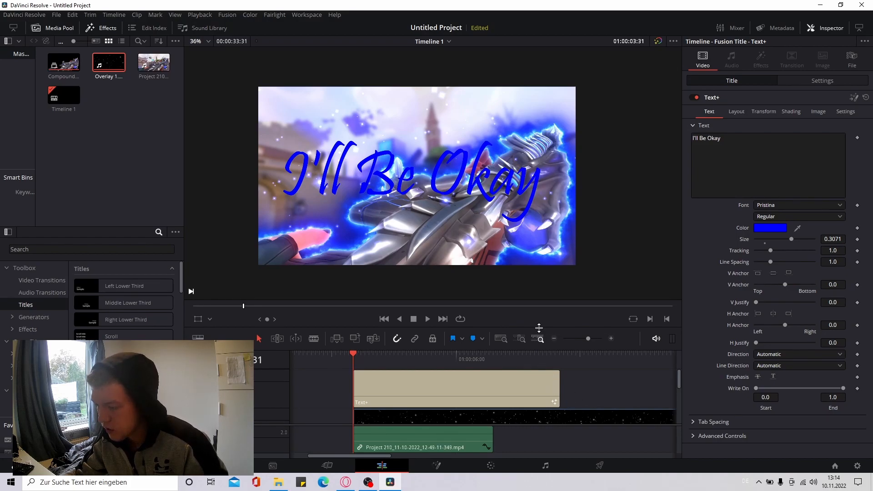
{"action": "left_click_drag", "start_coordinate": [539, 329], "coordinate": [543, 176]}
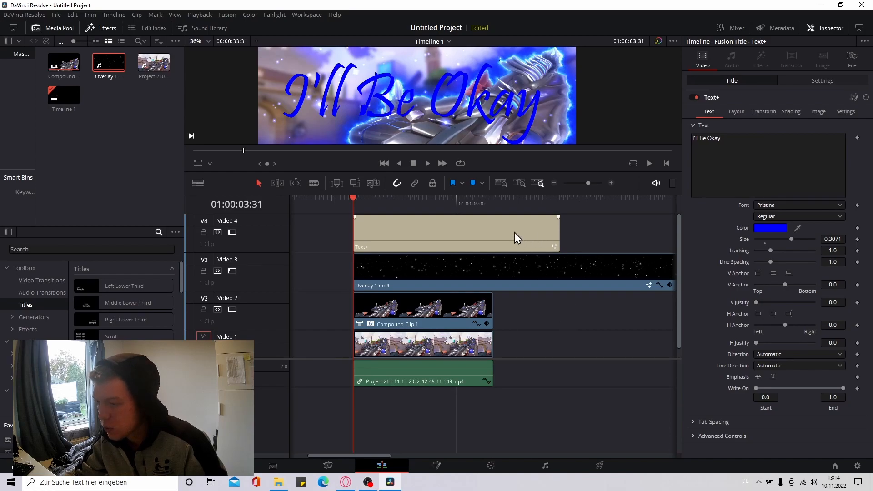
{"action": "scroll", "coordinate": [525, 357], "scroll_direction": "up", "scroll_amount": 3}
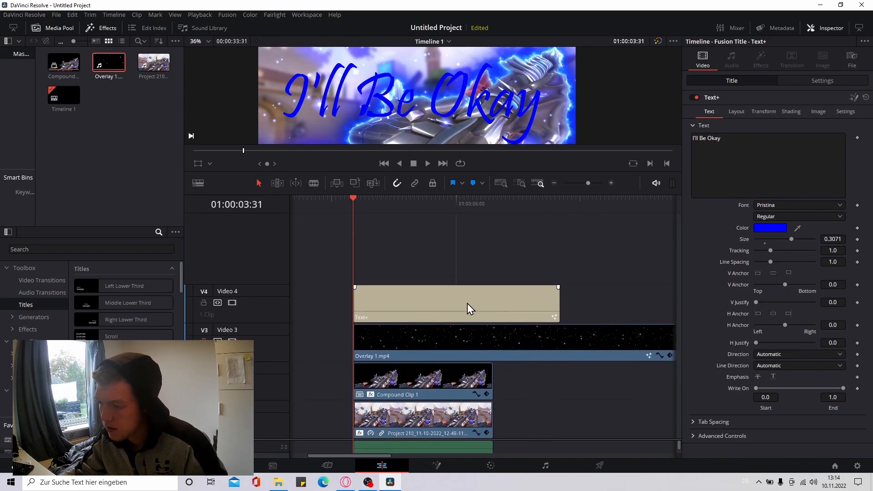
{"action": "left_click", "coordinate": [436, 295]}
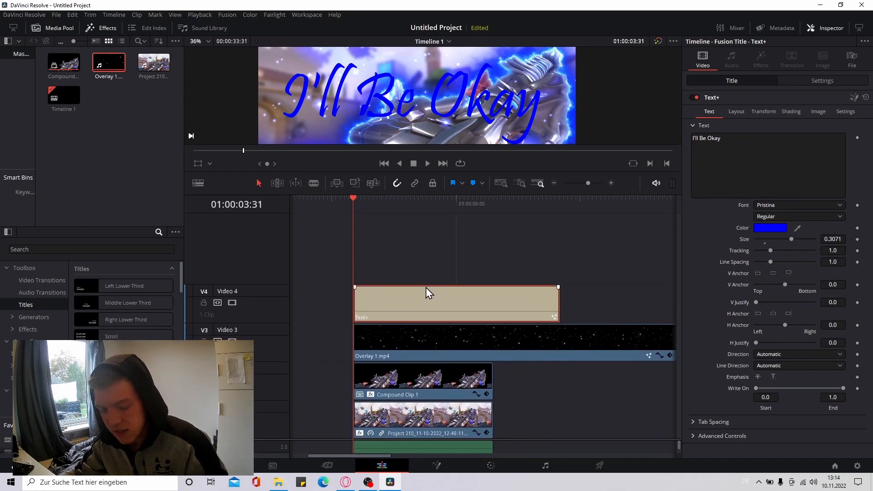
{"action": "left_click_drag", "start_coordinate": [431, 296], "coordinate": [425, 264]}
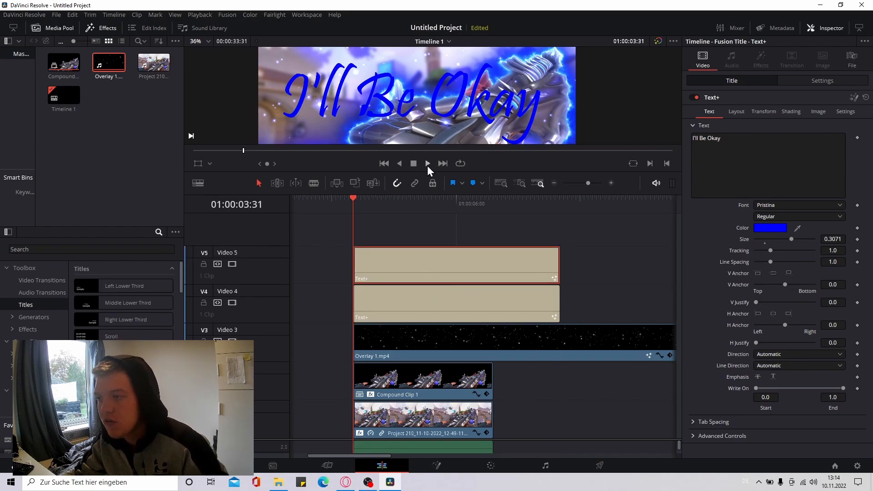
Set the text color of the duplicated title on Video 5 to white (#ffffff)
{"action": "left_click", "coordinate": [784, 230]}
{"action": "left_click_drag", "start_coordinate": [517, 207], "coordinate": [531, 271]}
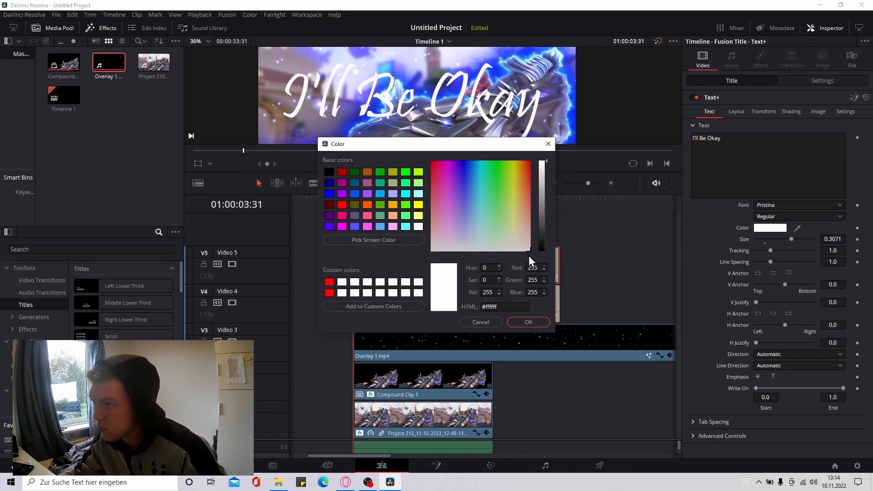
{"action": "left_click", "coordinate": [528, 323]}
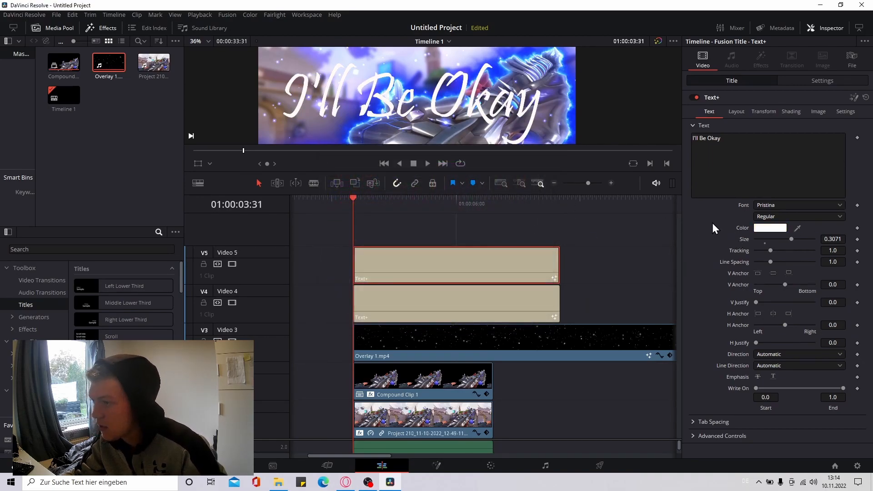
Offset the white title upward by setting its Position Y to 17.000, so the blue copy shows as a shadow
{"action": "left_click_drag", "start_coordinate": [505, 171], "coordinate": [505, 321]}
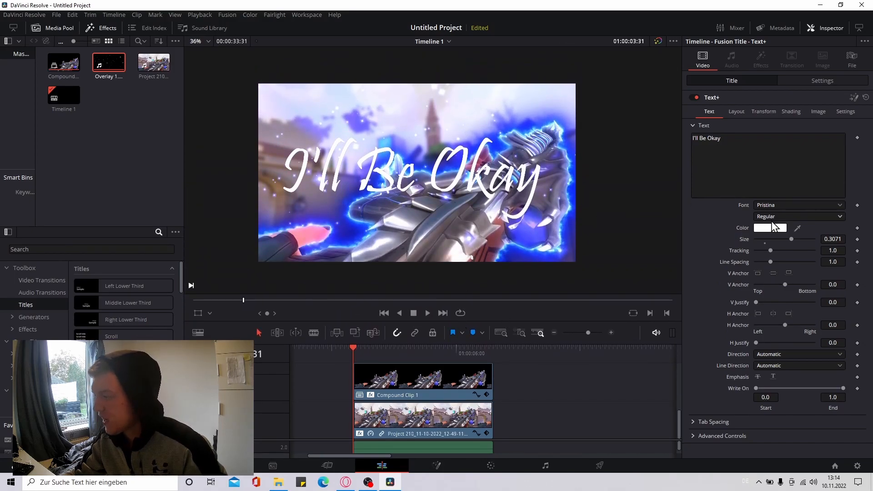
{"action": "left_click", "coordinate": [810, 84]}
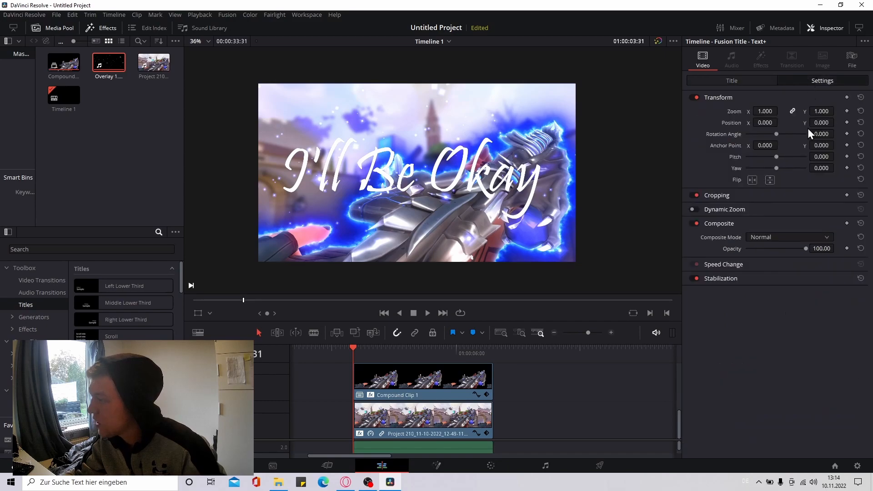
{"action": "left_click_drag", "start_coordinate": [821, 123], "coordinate": [836, 121]}
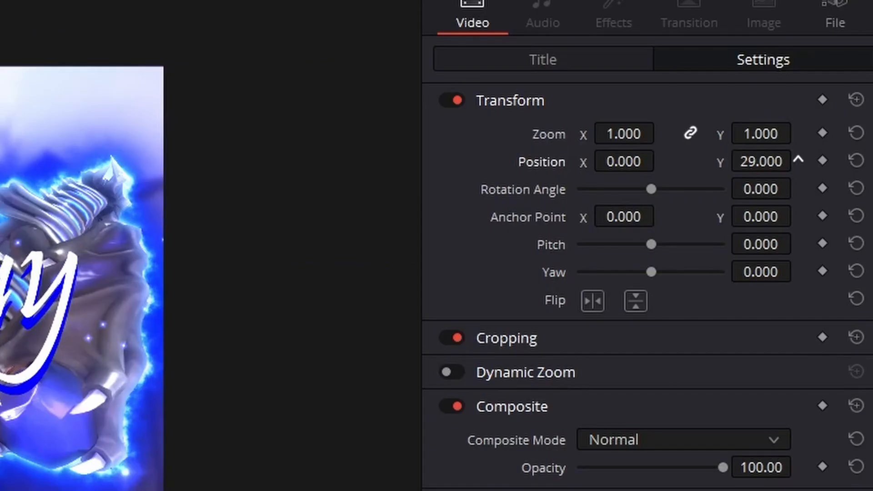
{"action": "mouse_move", "coordinate": [786, 161]}
{"action": "left_mouse_down"}
{"action": "mouse_move", "coordinate": [710, 162]}
{"action": "mouse_move", "coordinate": [786, 161]}
{"action": "left_mouse_up"}
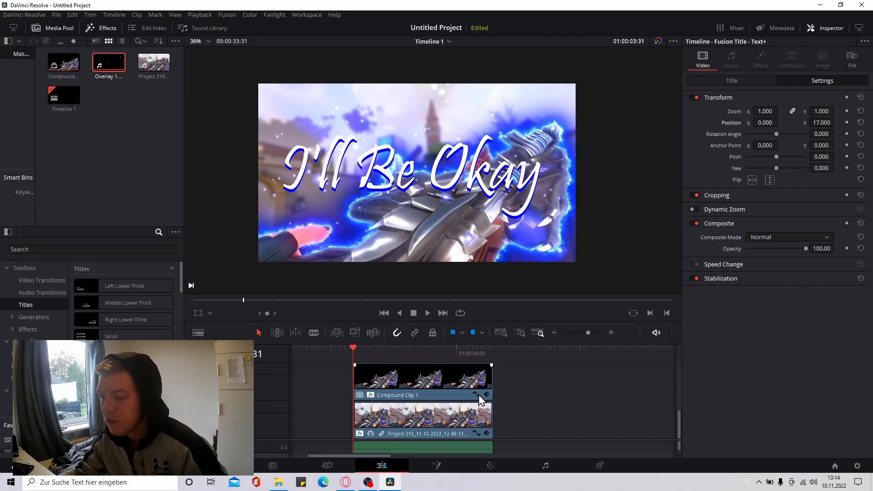
Change the text color of the lower Text+ title on Video 4 to a lighter blue, #0051ff
{"action": "scroll", "coordinate": [478, 395], "scroll_direction": "up", "scroll_amount": 5}
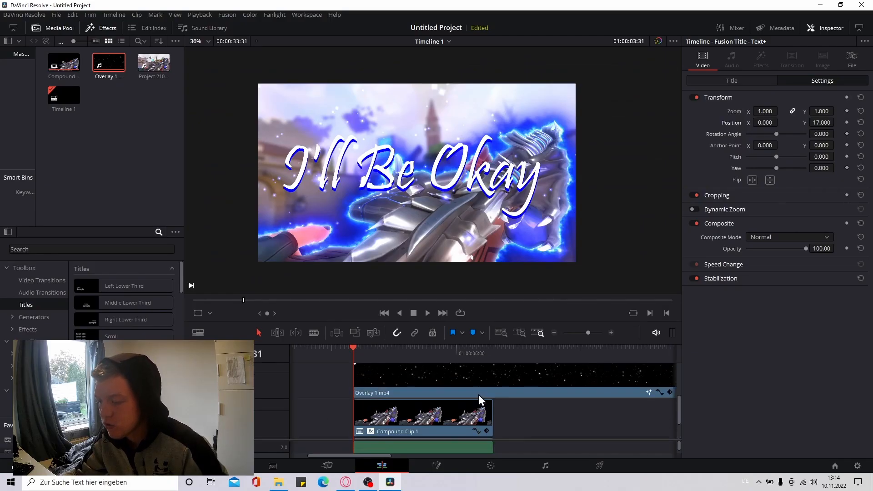
{"action": "left_click", "coordinate": [479, 395]}
{"action": "left_click", "coordinate": [740, 82]}
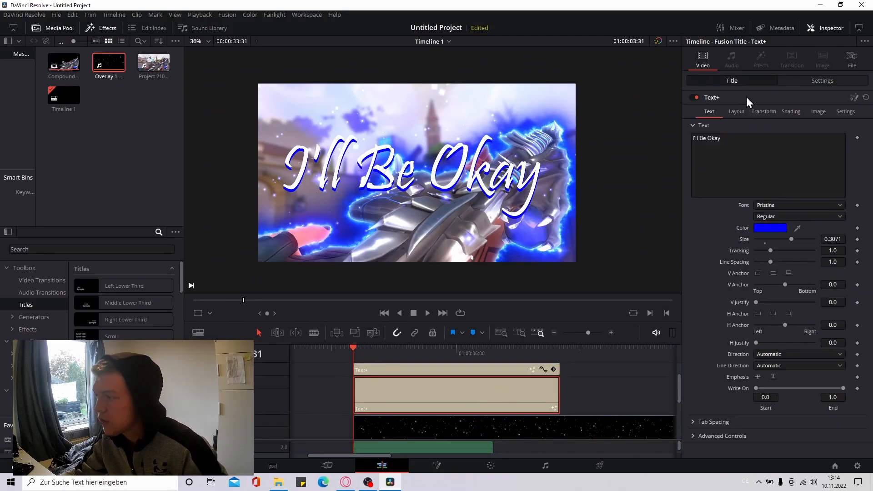
{"action": "left_click", "coordinate": [769, 228]}
{"action": "left_click_drag", "start_coordinate": [493, 176], "coordinate": [470, 125]}
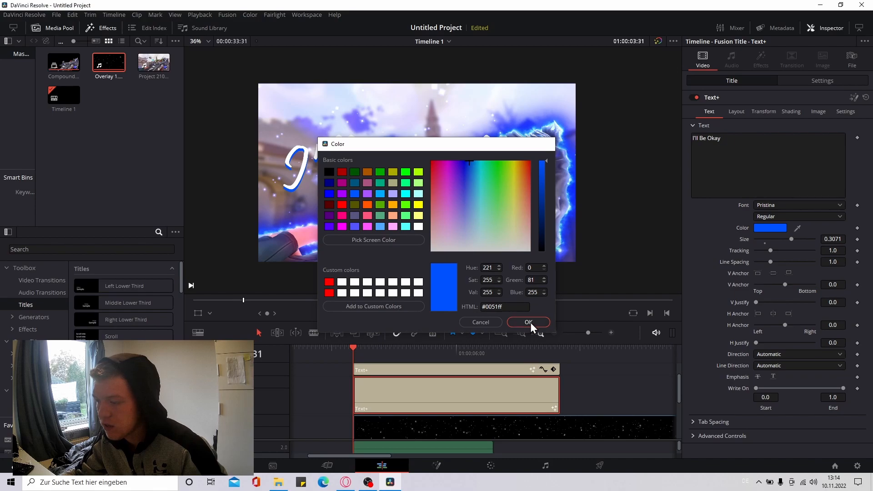
{"action": "left_click", "coordinate": [529, 322]}
Capture a rectangular screen snip of the complete frame shown in the viewer
{"action": "scroll", "coordinate": [456, 172], "scroll_direction": "up", "scroll_amount": 1}
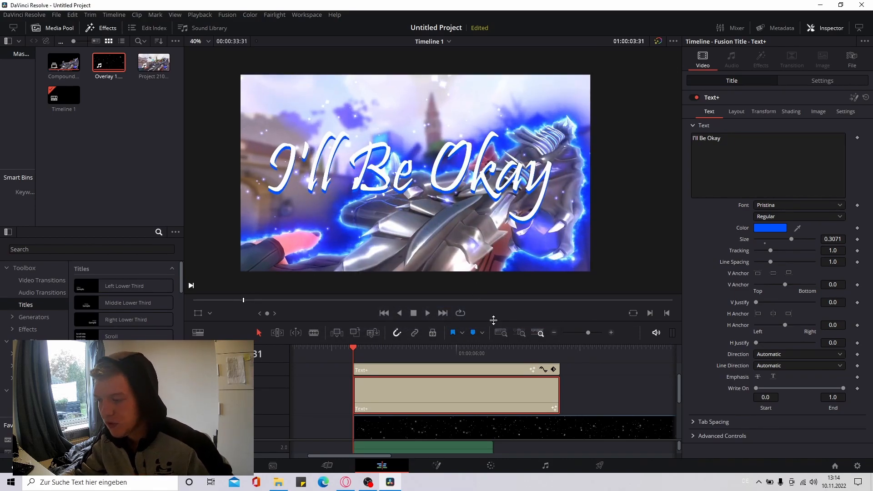
{"action": "left_click_drag", "start_coordinate": [493, 320], "coordinate": [493, 352]}
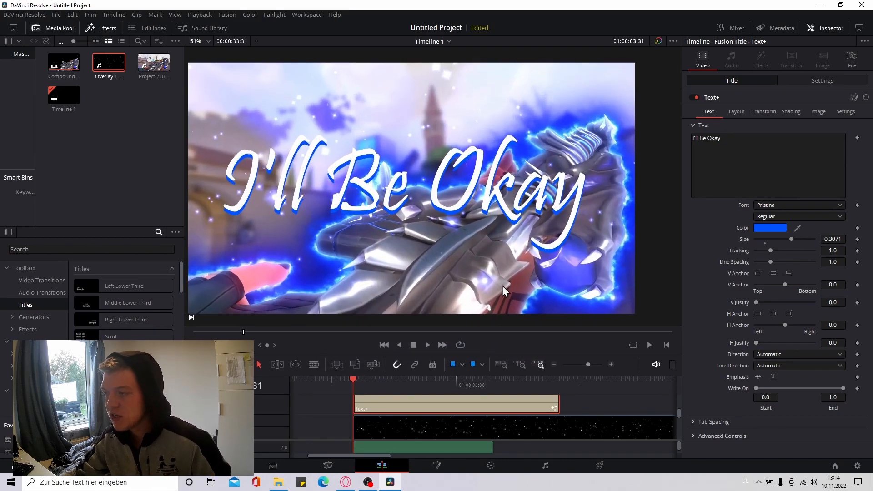
{"action": "scroll", "coordinate": [500, 286], "scroll_direction": "down", "scroll_amount": 1}
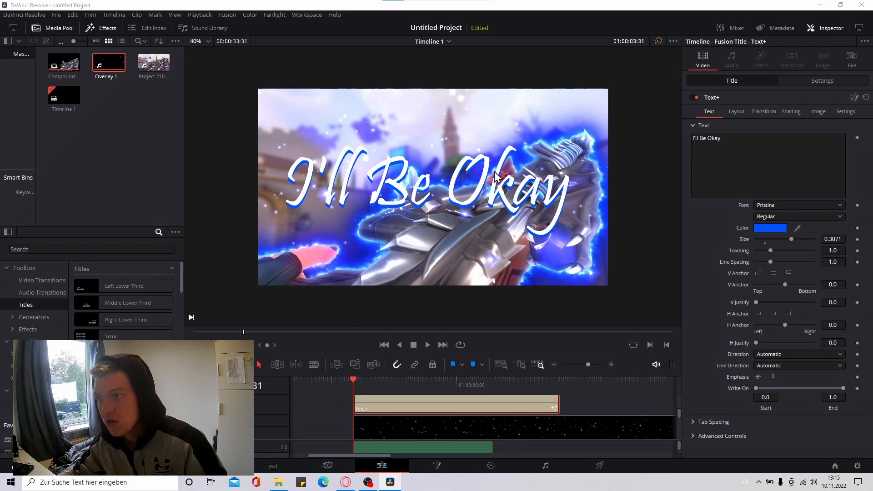
{"action": "key", "text": "super+shift+s"}
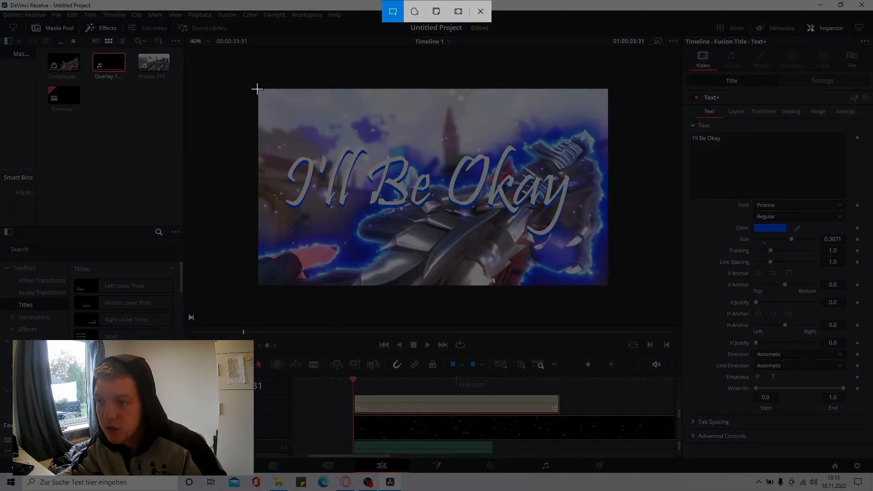
{"action": "left_click_drag", "start_coordinate": [258, 89], "coordinate": [607, 285]}
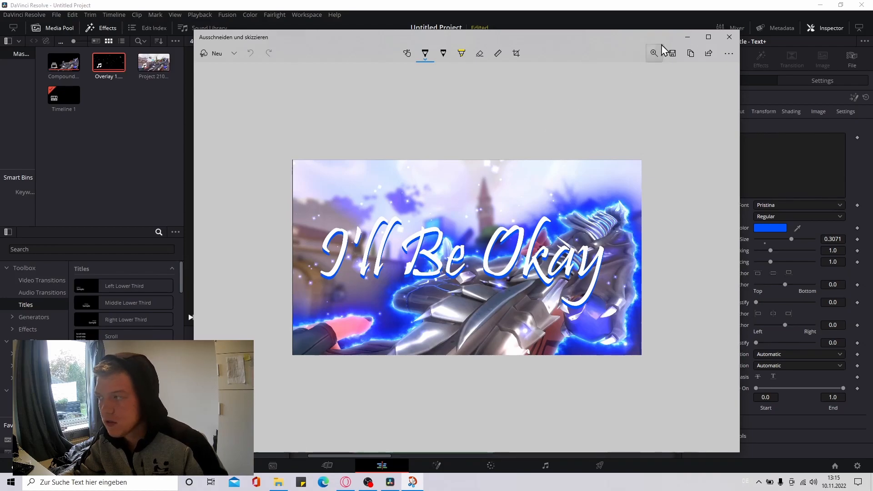
Save the snip as an image file and close Snip & Sketch
{"action": "left_click", "coordinate": [672, 53]}
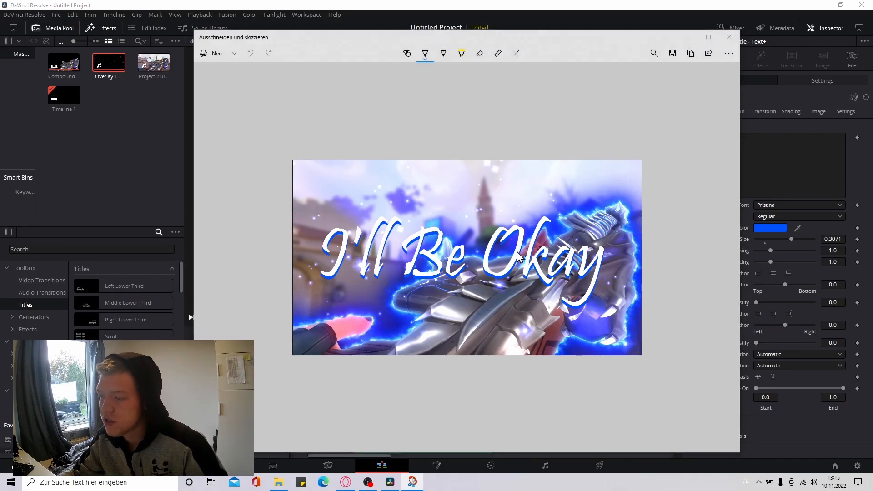
{"action": "left_click", "coordinate": [553, 340]}
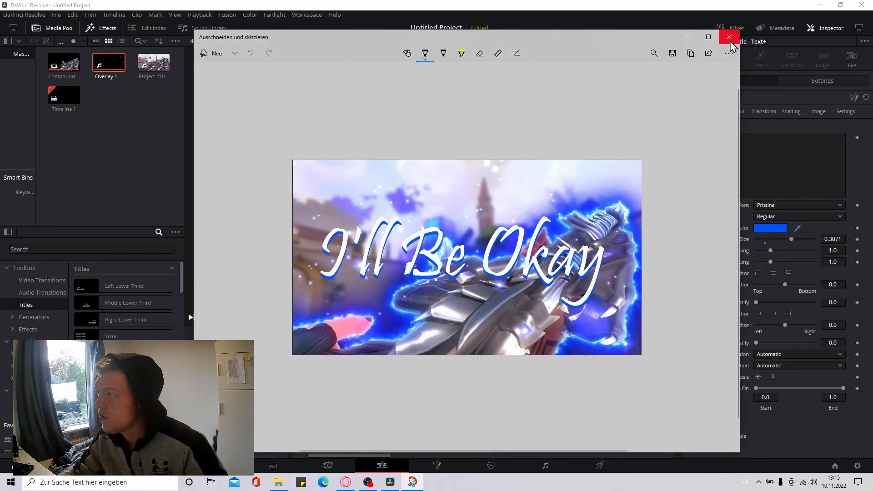
{"action": "left_click", "coordinate": [729, 36]}
Switch to YouTube in the Opera browser and open the channel's video management page in YouTube Studio
{"action": "left_click", "coordinate": [820, 4]}
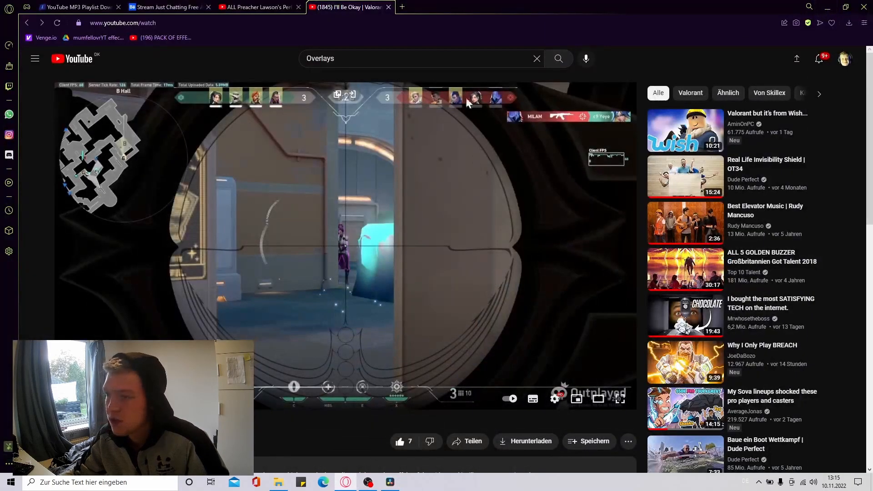
{"action": "left_click", "coordinate": [844, 61]}
{"action": "left_click", "coordinate": [793, 119]}
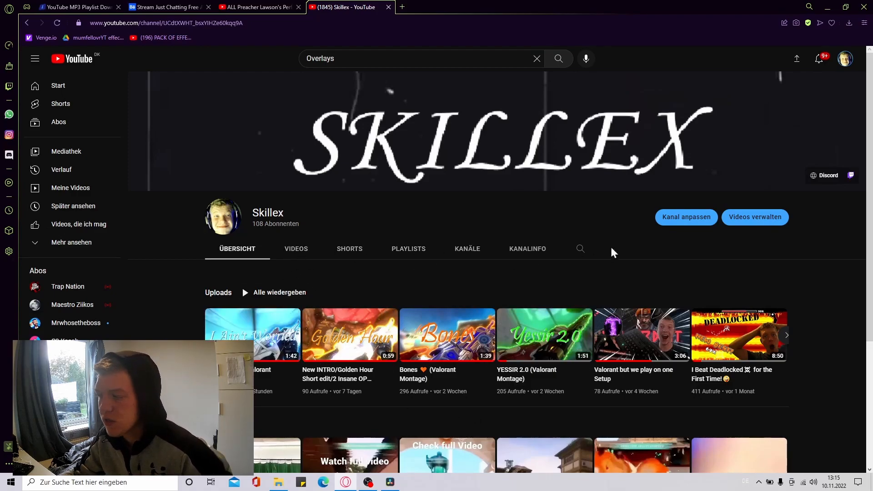
{"action": "left_click", "coordinate": [732, 223]}
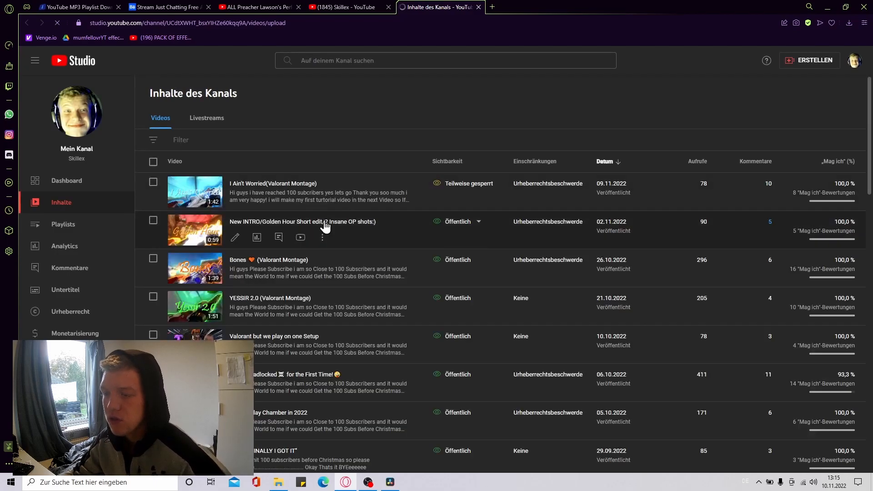
Open the details of the "I'll Be Okay | Valorant Montage" video from the channel's content list
{"action": "scroll", "coordinate": [312, 236], "scroll_direction": "down", "scroll_amount": 5}
{"action": "scroll", "coordinate": [302, 270], "scroll_direction": "down", "scroll_amount": 2}
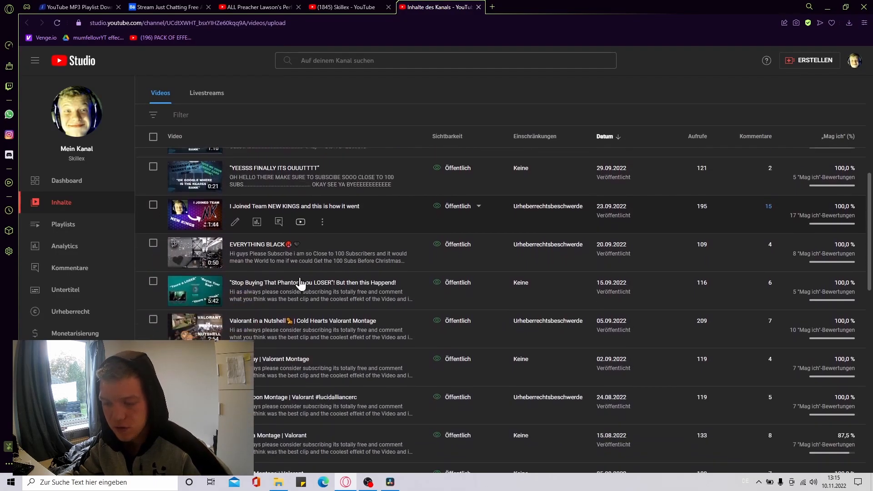
{"action": "left_click", "coordinate": [277, 346]}
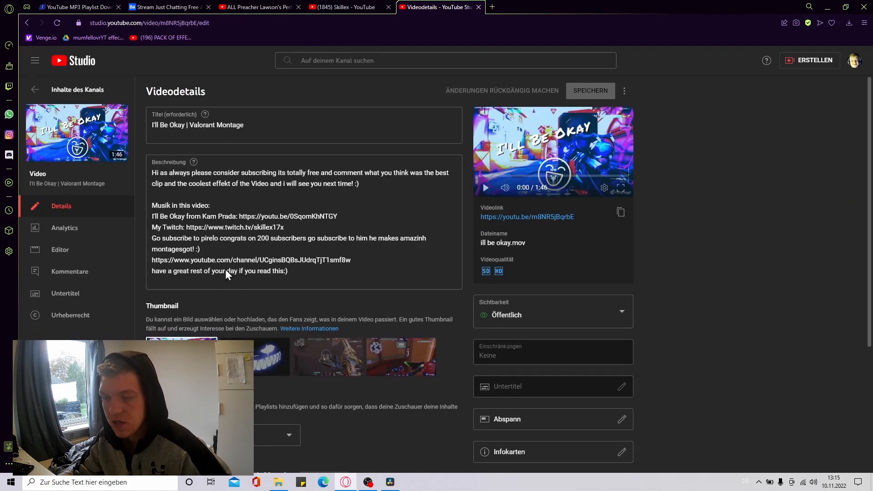
Replace the video's thumbnail with the saved screenshot from the Gaming folder and save the changes
{"action": "scroll", "coordinate": [229, 200], "scroll_direction": "down", "scroll_amount": 10}
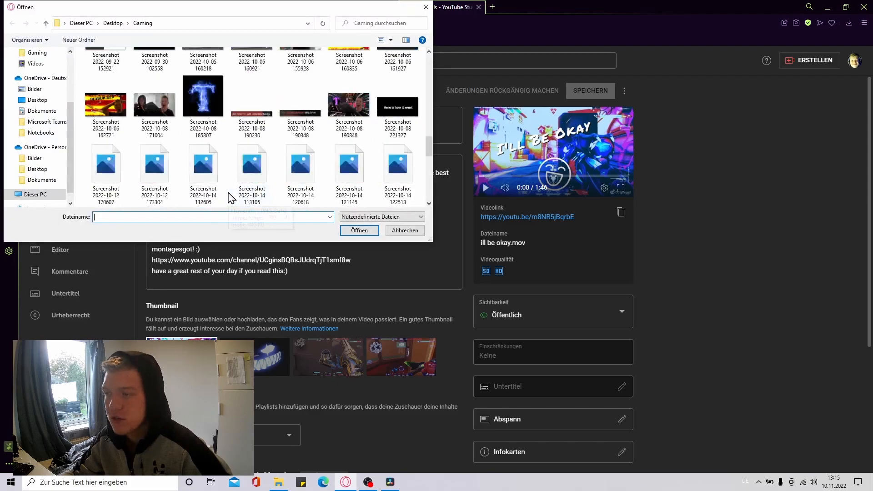
{"action": "double_click", "coordinate": [151, 170]}
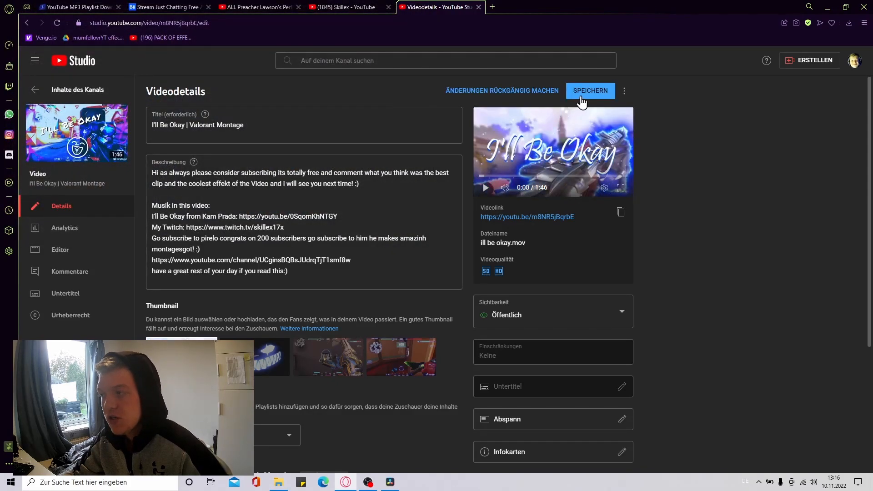
{"action": "left_click", "coordinate": [581, 96]}
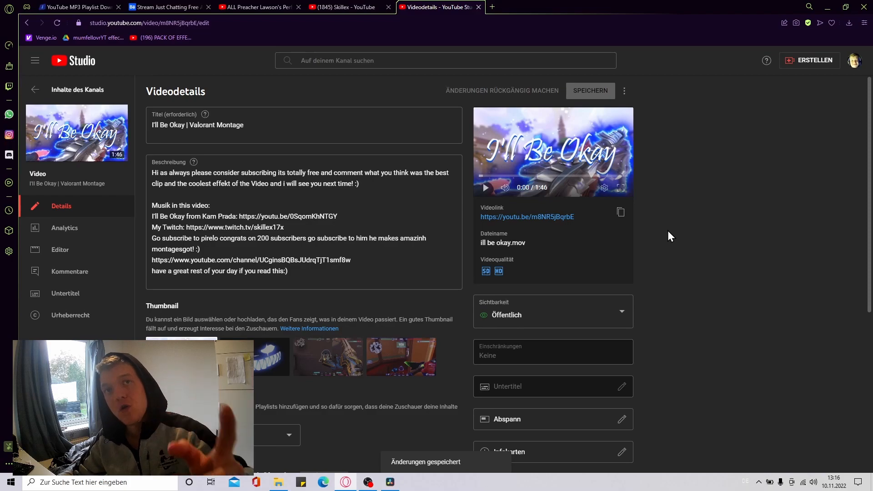
Open the watch page of the "I'll Be Okay | Valorant Montage" video from its video link and go to its channel page
{"action": "left_click", "coordinate": [604, 221]}
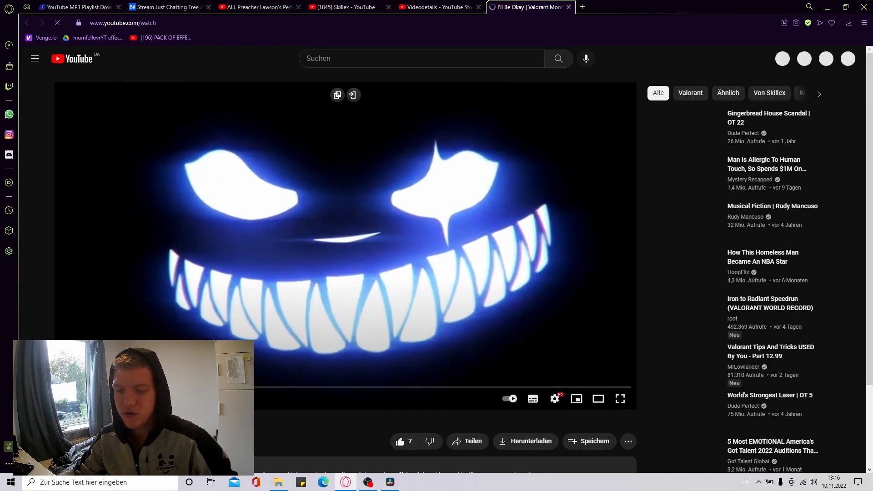
{"action": "scroll", "coordinate": [67, 264], "scroll_direction": "down", "scroll_amount": 4}
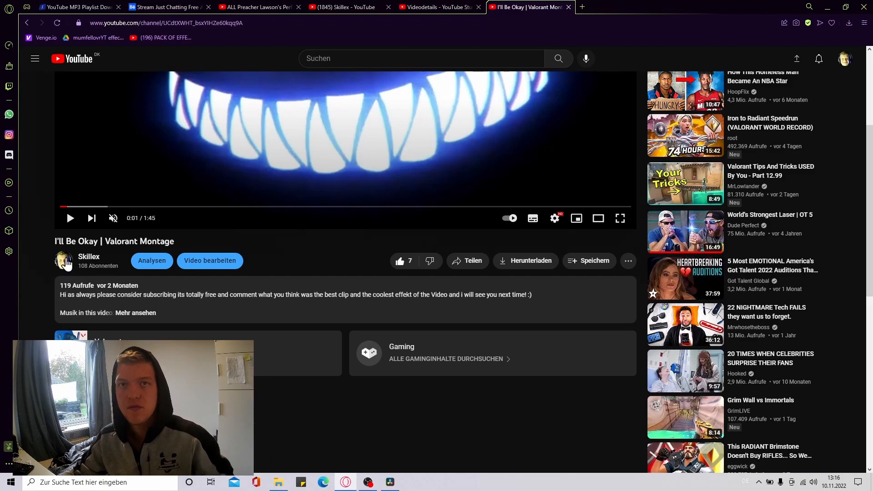
{"action": "left_click", "coordinate": [67, 260]}
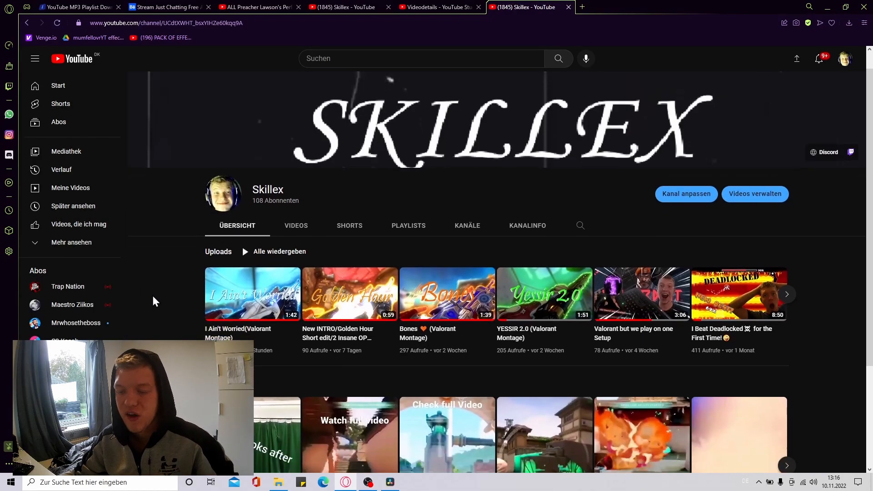
Look through the thumbnails in the channel's full list of uploaded videos and switch to OBS
{"action": "scroll", "coordinate": [155, 301], "scroll_direction": "down", "scroll_amount": 1}
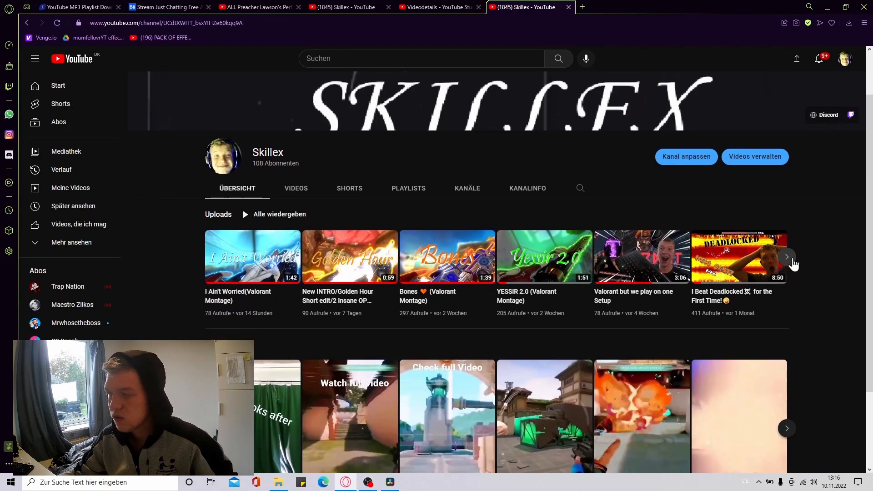
{"action": "left_click", "coordinate": [792, 262]}
{"action": "left_click", "coordinate": [284, 192]}
{"action": "scroll", "coordinate": [350, 255], "scroll_direction": "down", "scroll_amount": 4}
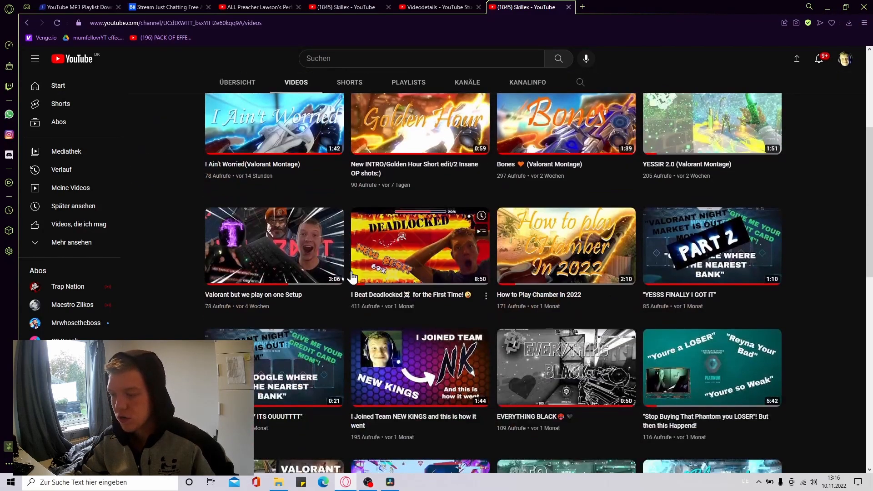
{"action": "scroll", "coordinate": [354, 273], "scroll_direction": "down", "scroll_amount": 4}
{"action": "key", "text": "alt+Tab"}
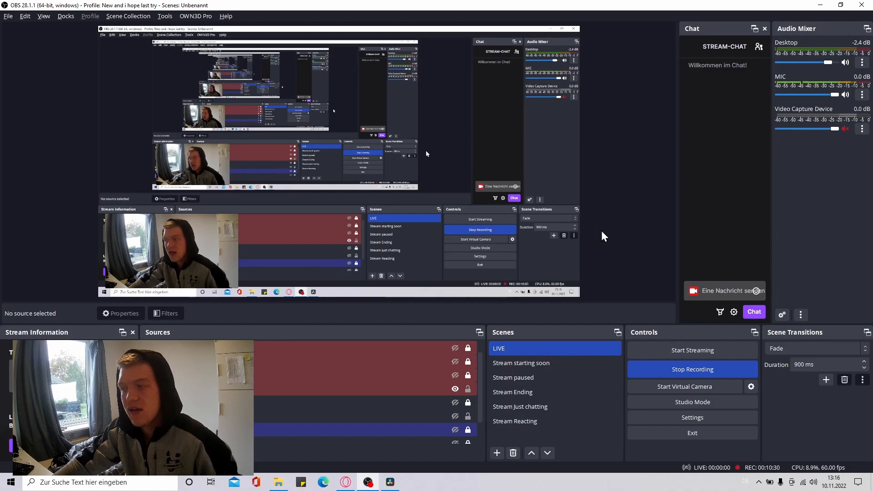